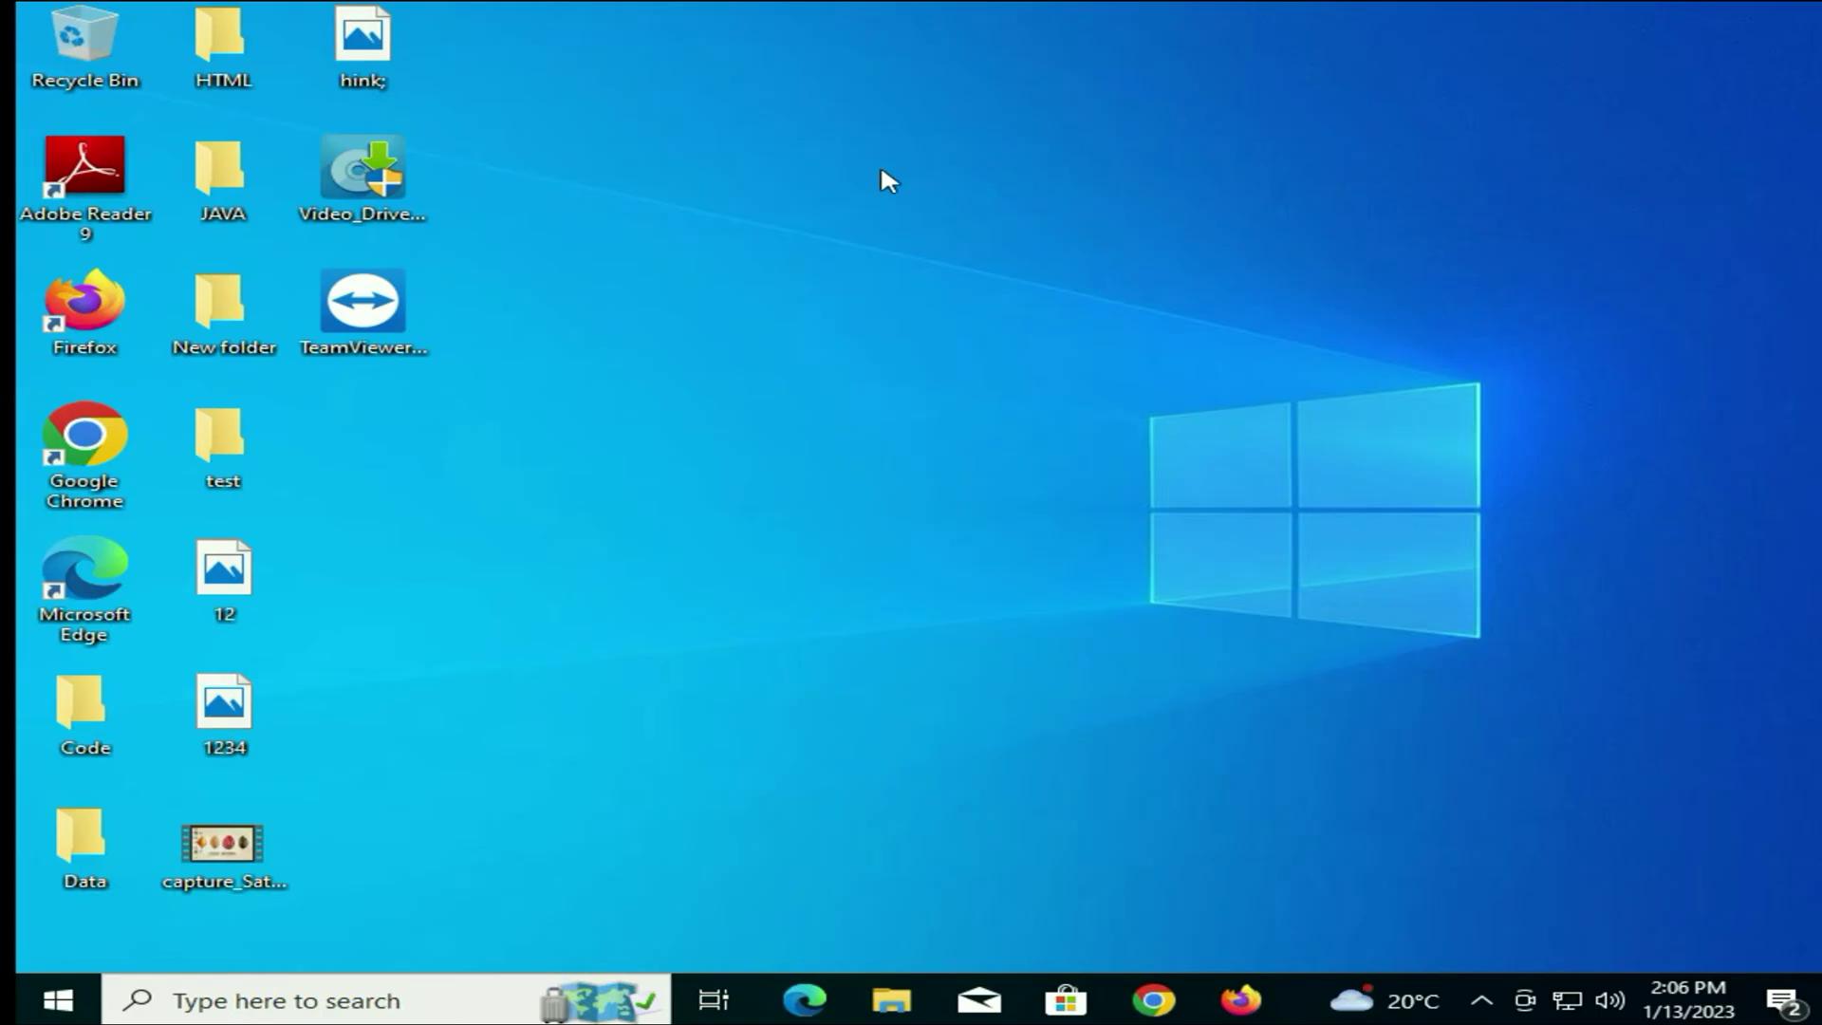
# - Check the contents of New Volume (E:) in File Explorer before rolling back
pyautogui.moveTo(643, 27)
pyautogui.mouseDown()
pyautogui.moveTo(194, 830)
pyautogui.moveTo(195, 870)
pyautogui.mouseUp()
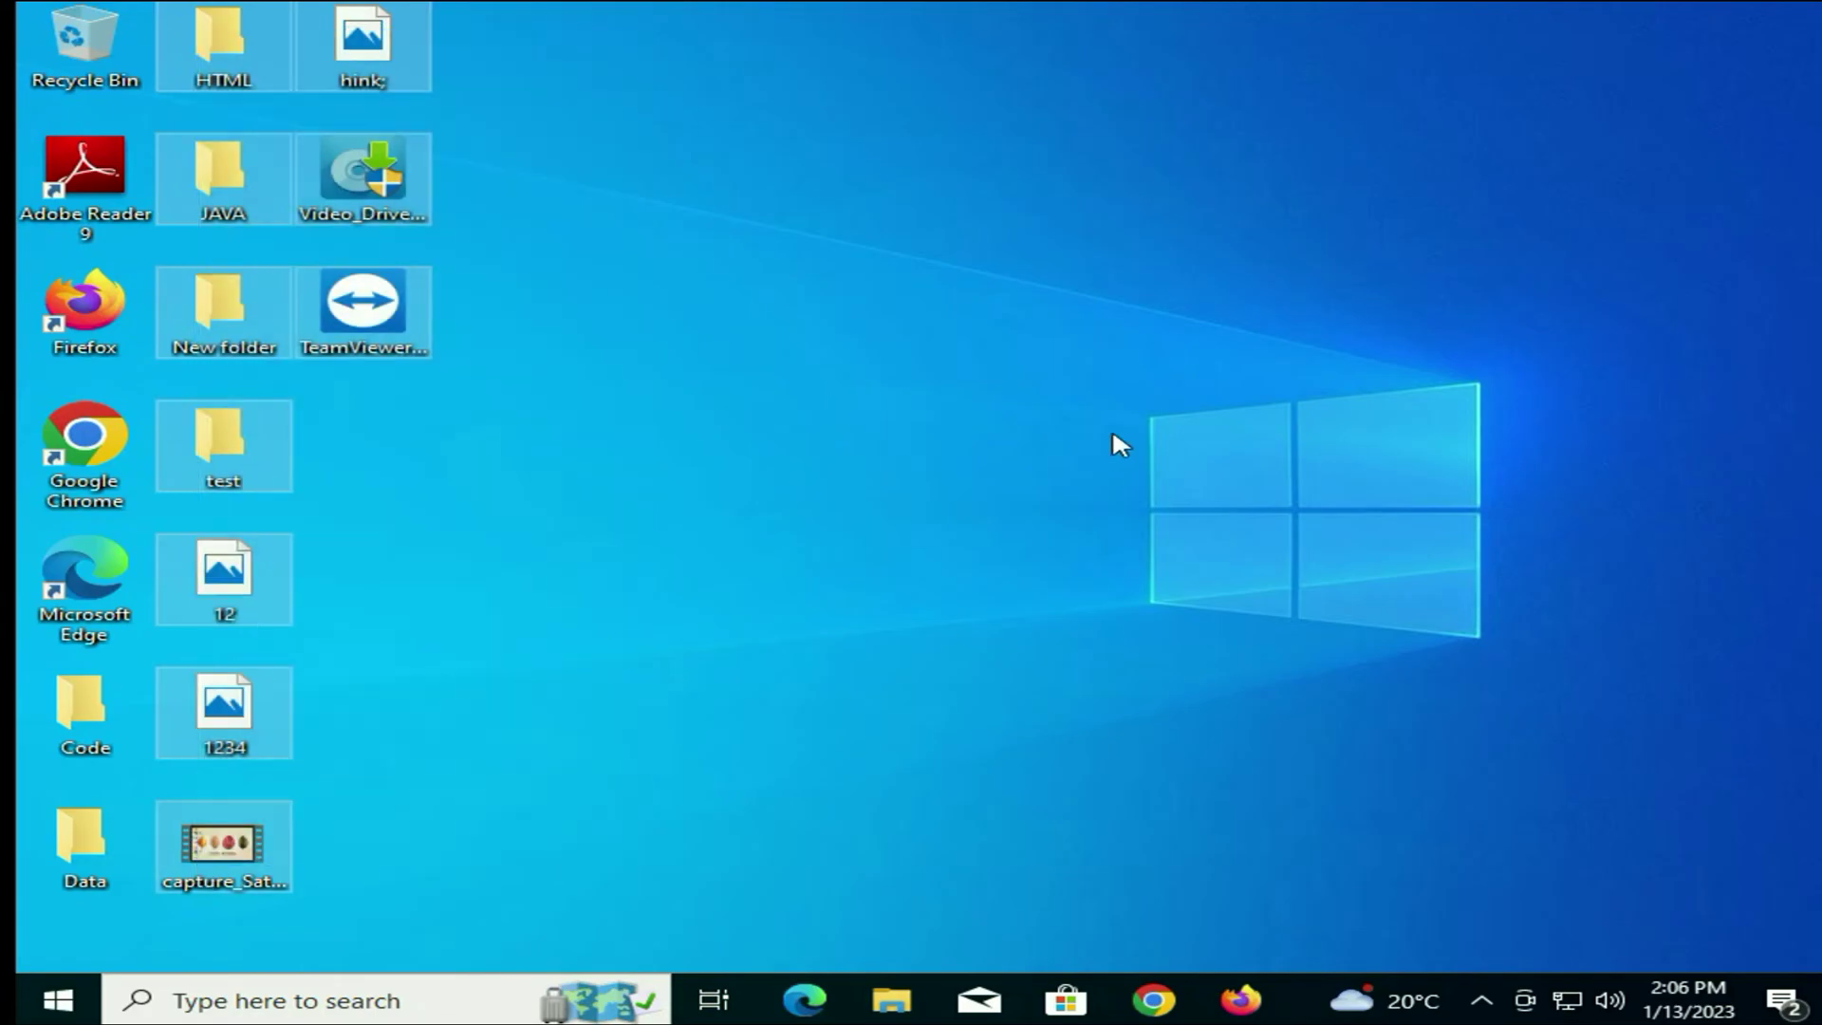
pyautogui.click(1044, 645)
pyautogui.click(899, 1002)
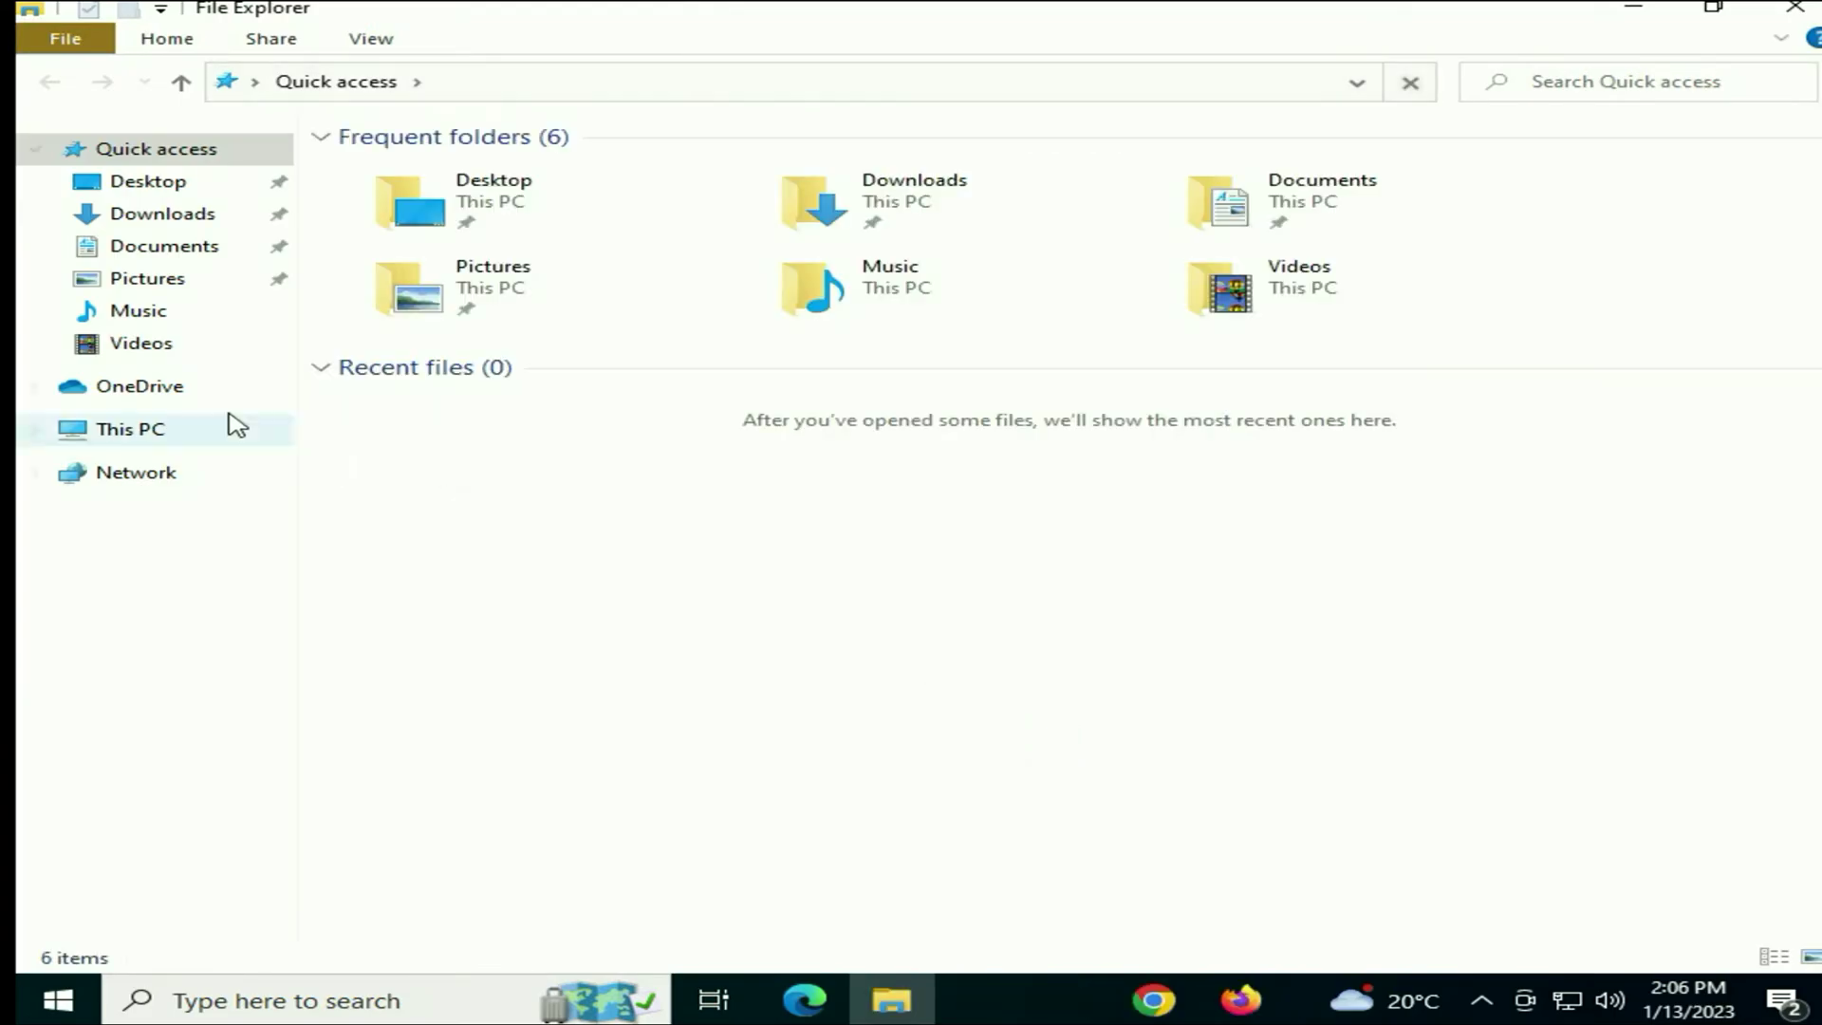
pyautogui.click(167, 443)
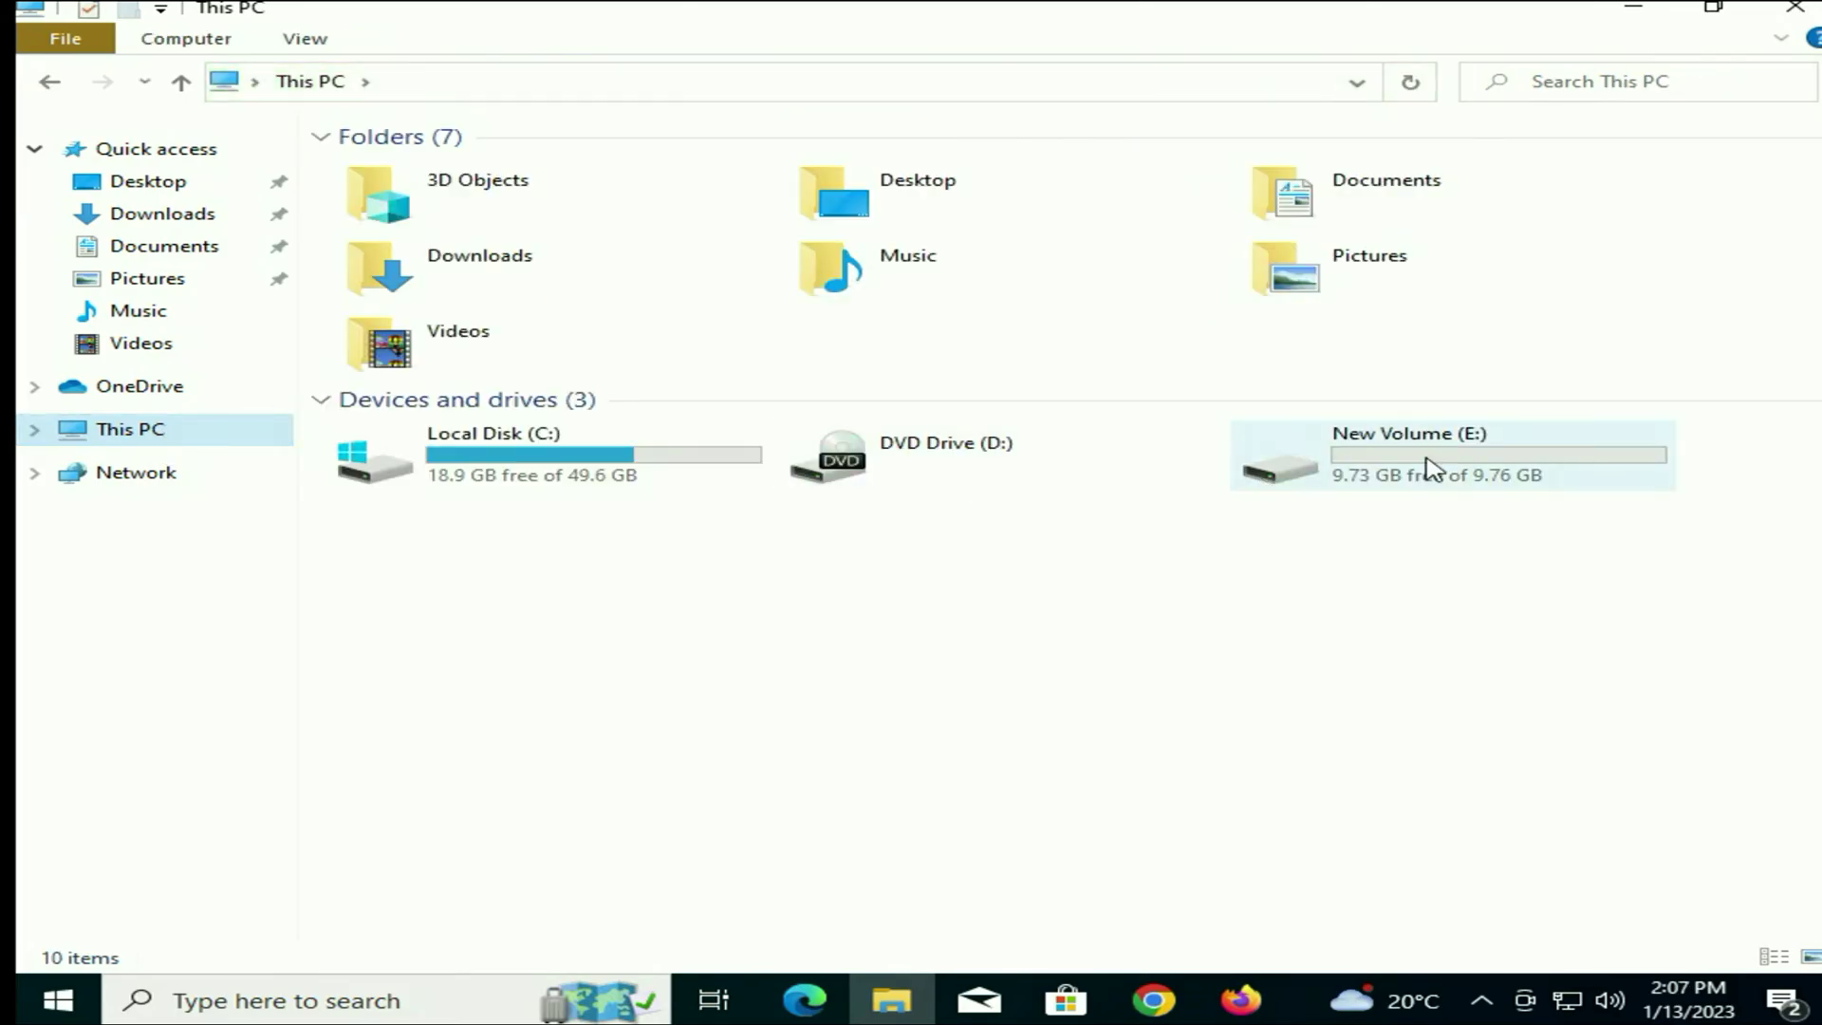
pyautogui.doubleClick(1430, 467)
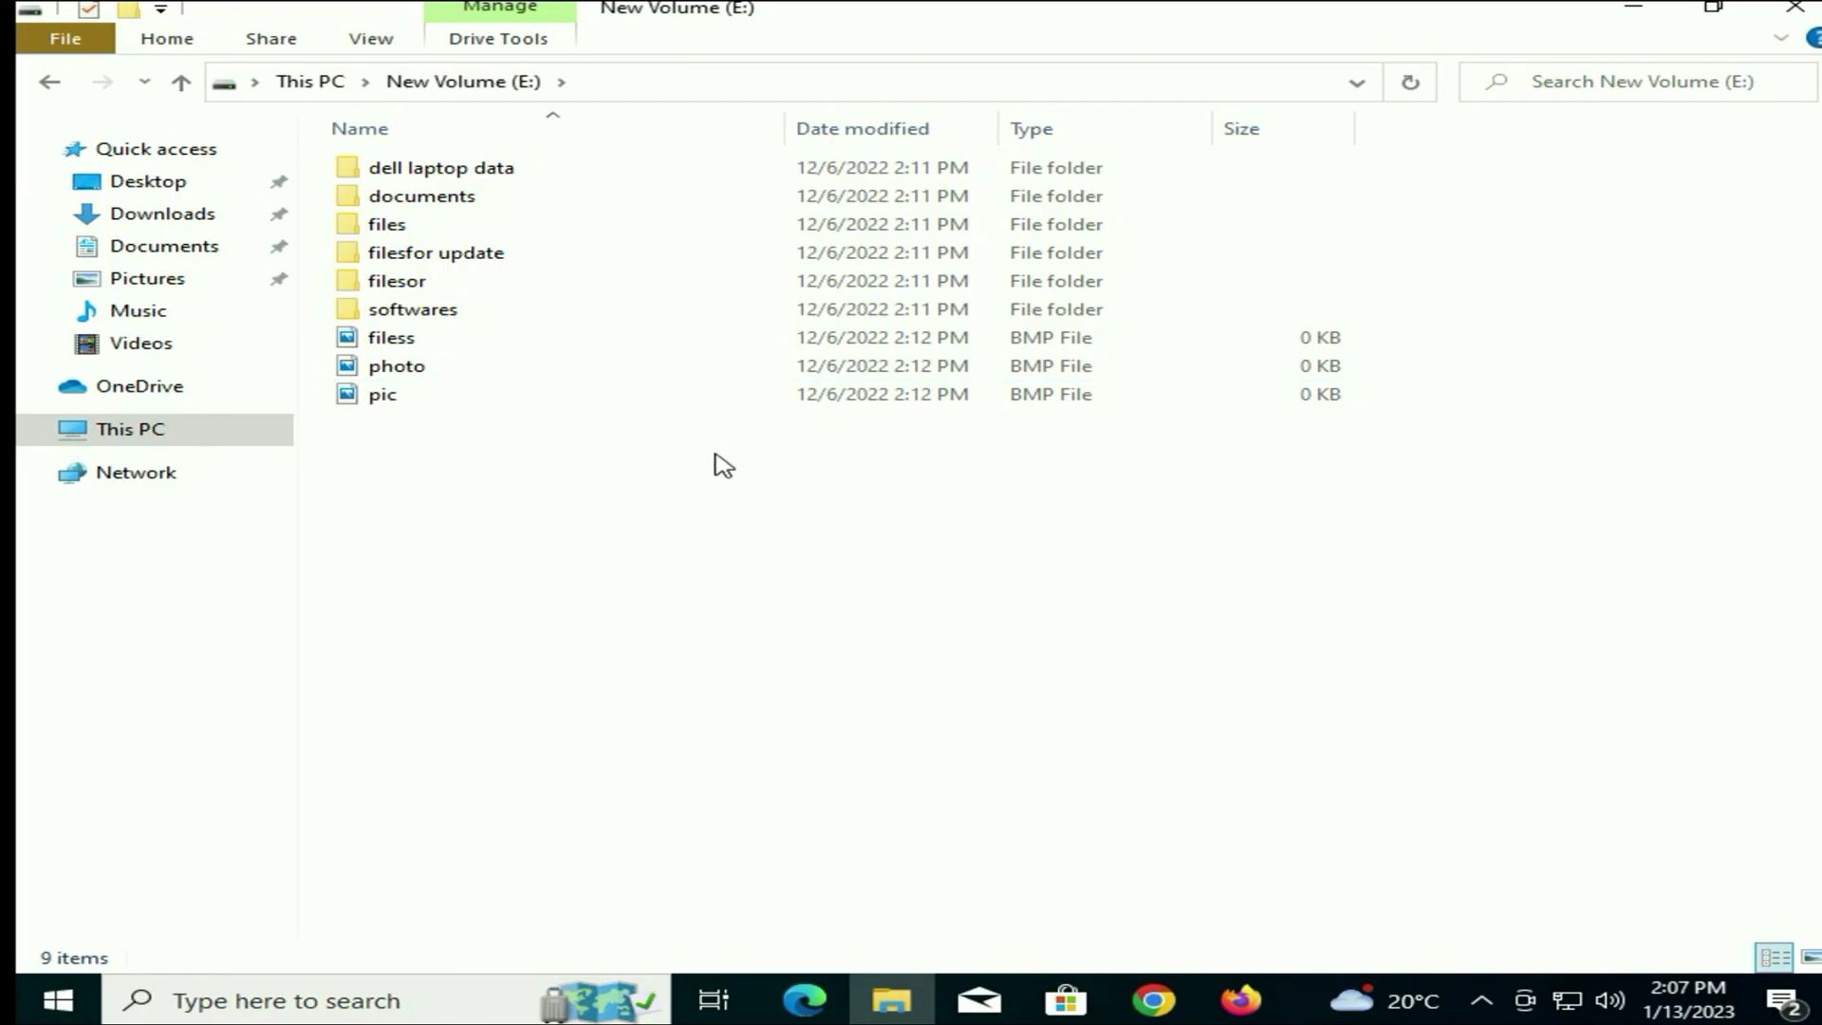
pyautogui.click(180, 83)
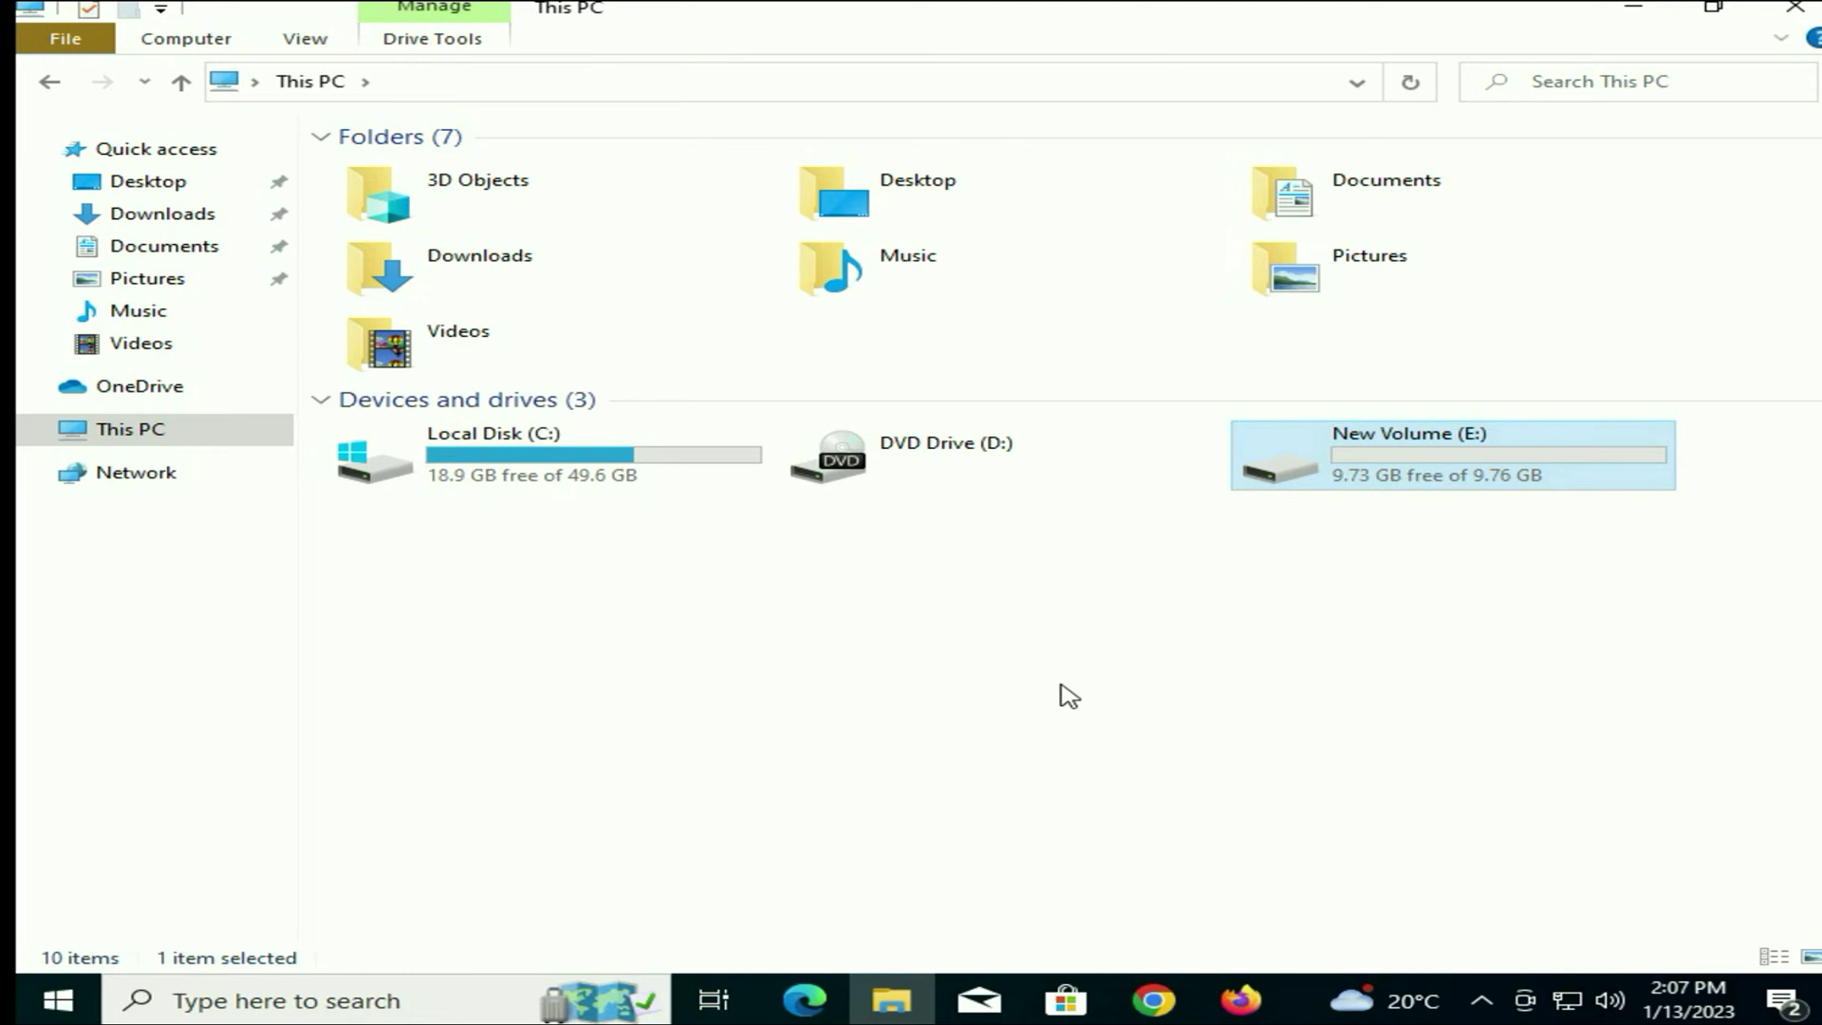
pyautogui.click(1793, 7)
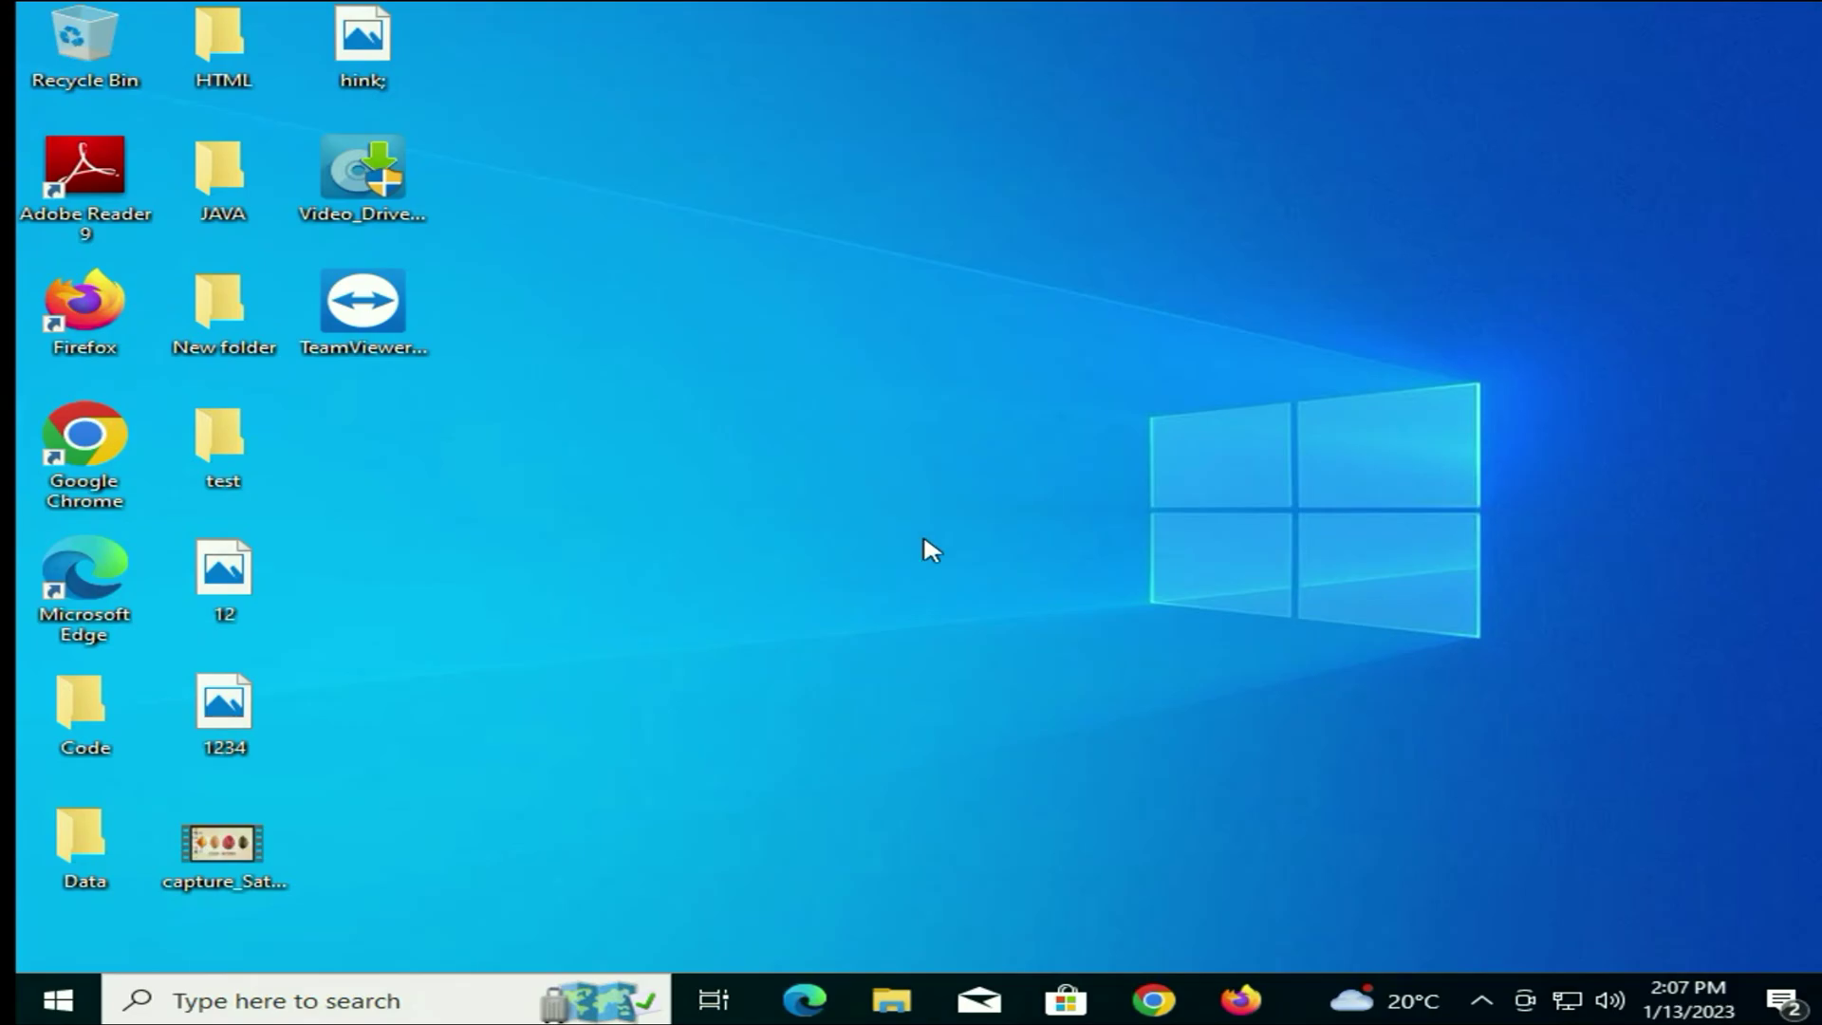
# - Review the installed programs list in Control Panel, picking out Adobe Reader 9.4.0
pyautogui.click(536, 1000)
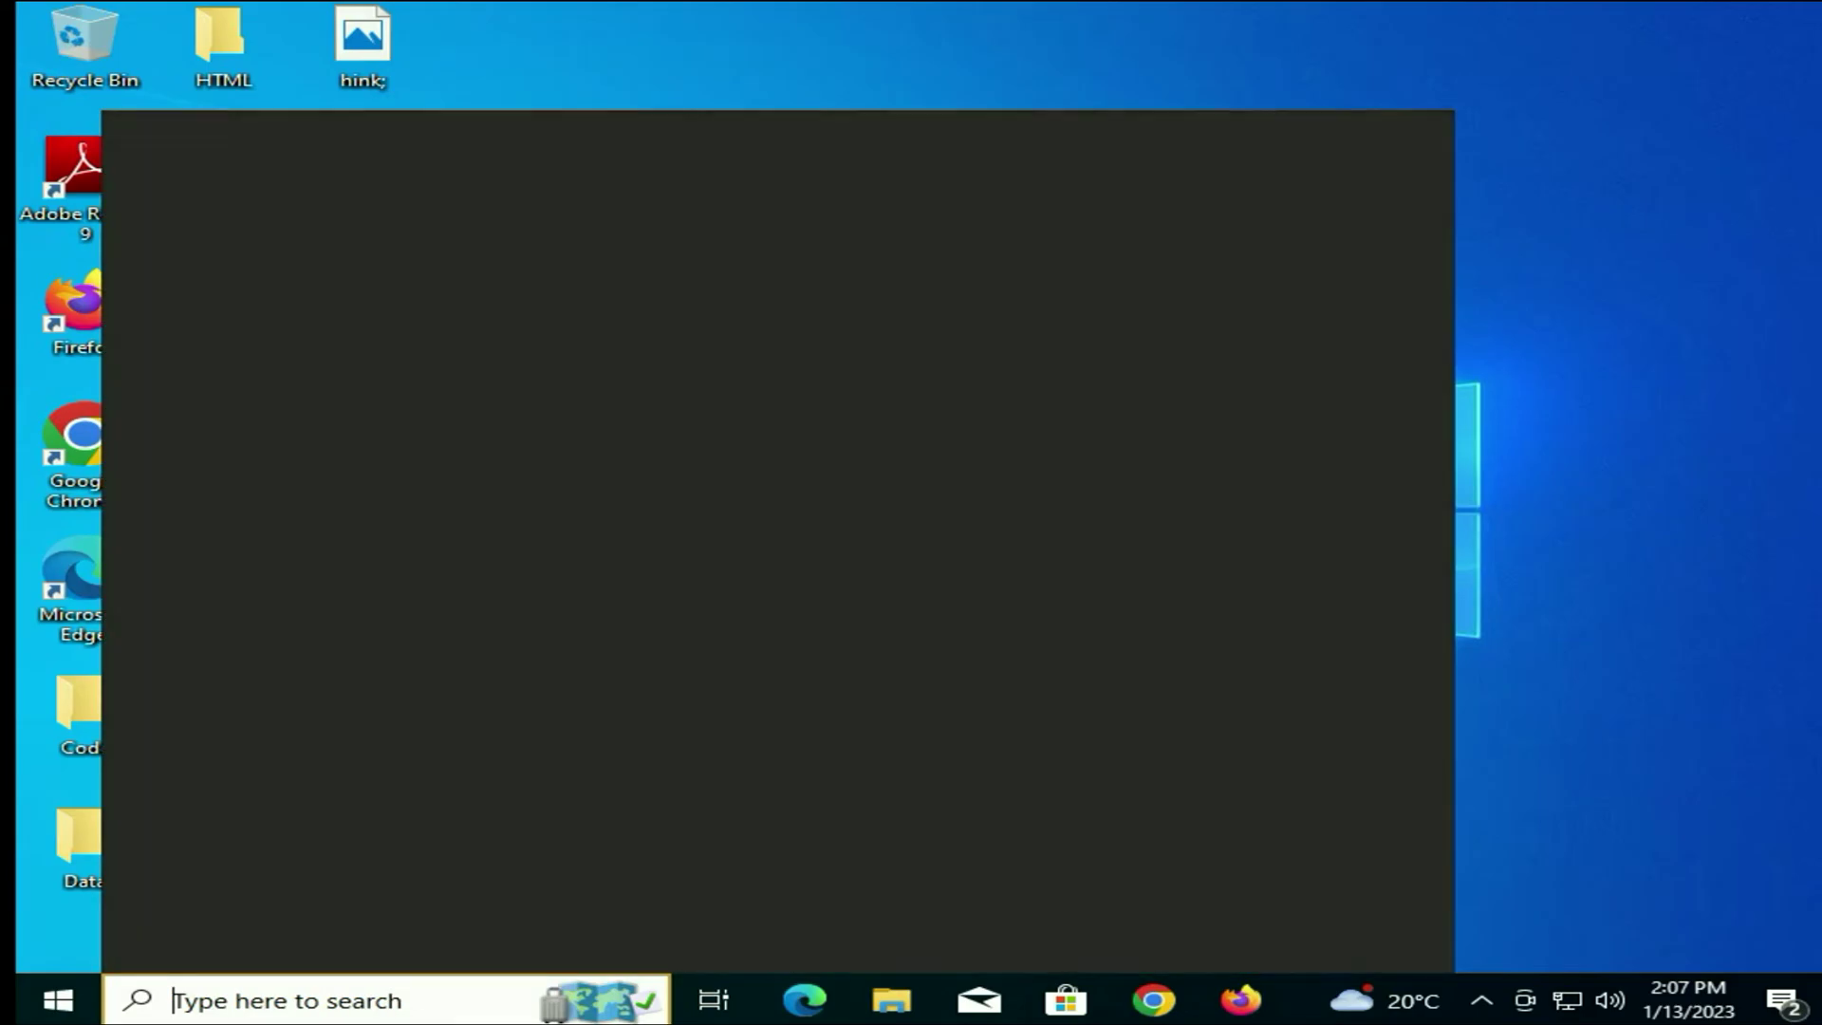
pyautogui.write('co')
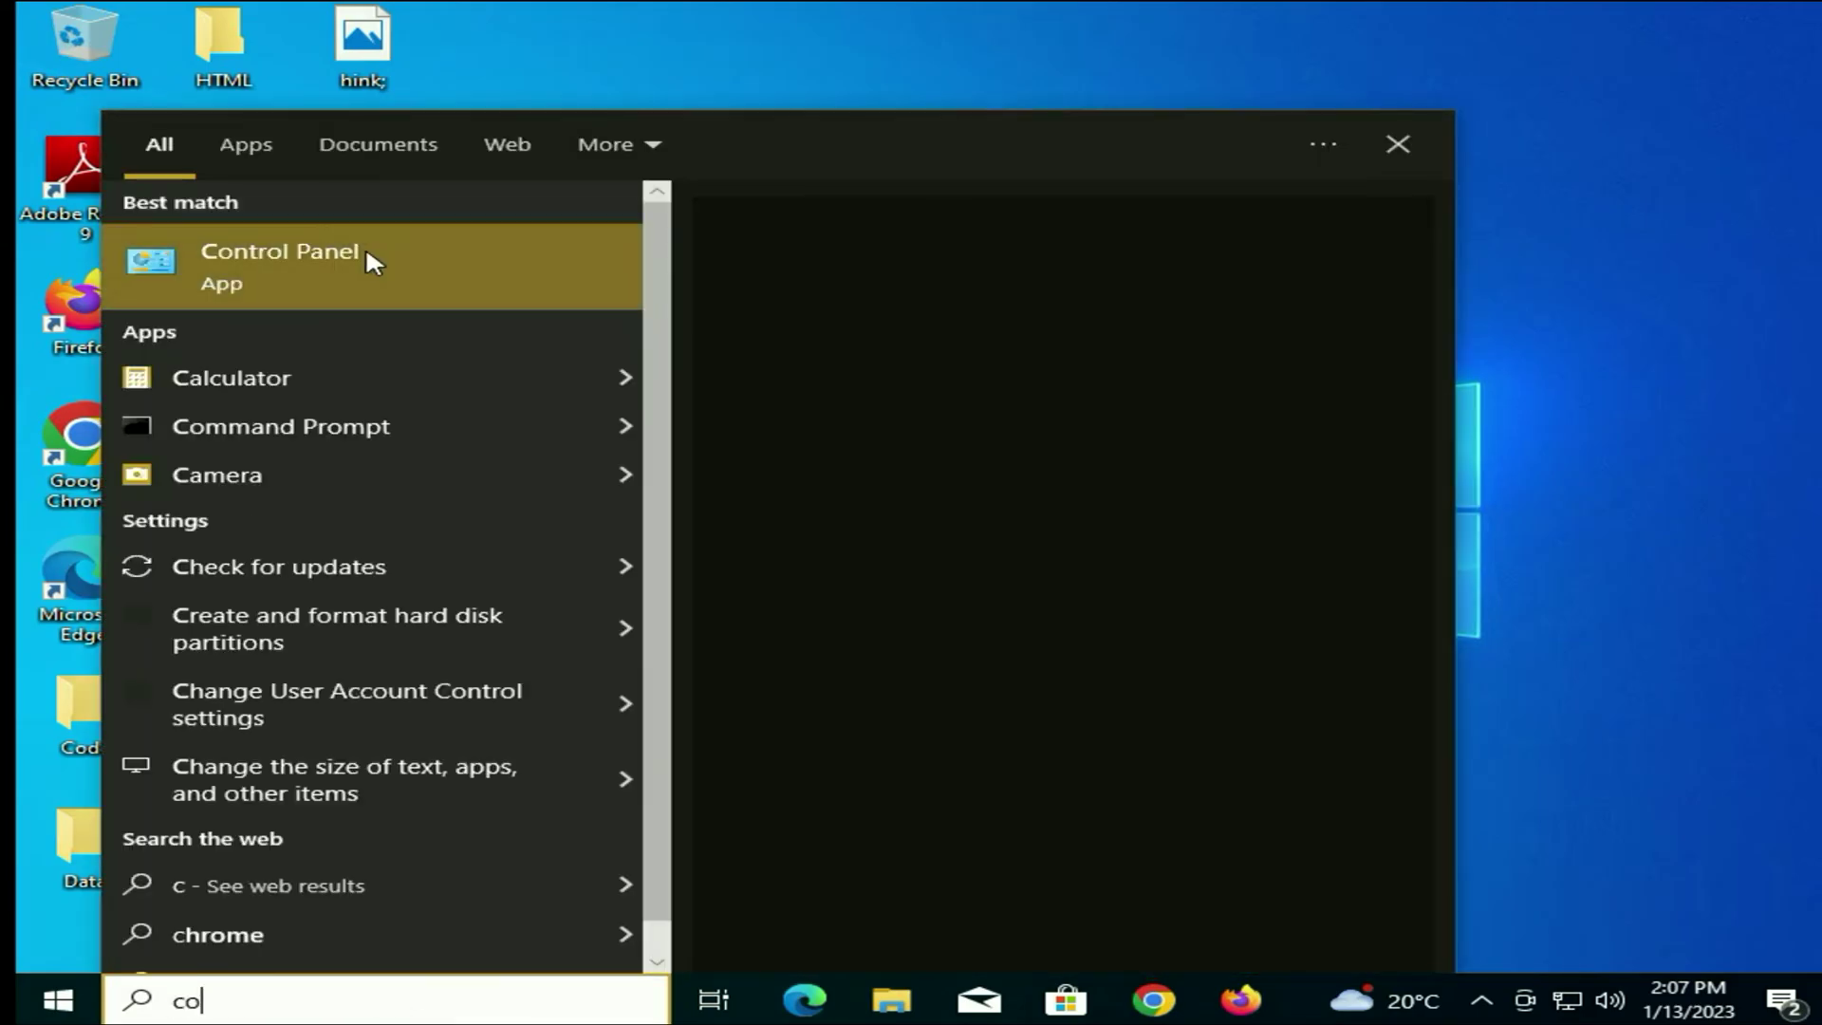
pyautogui.click(367, 253)
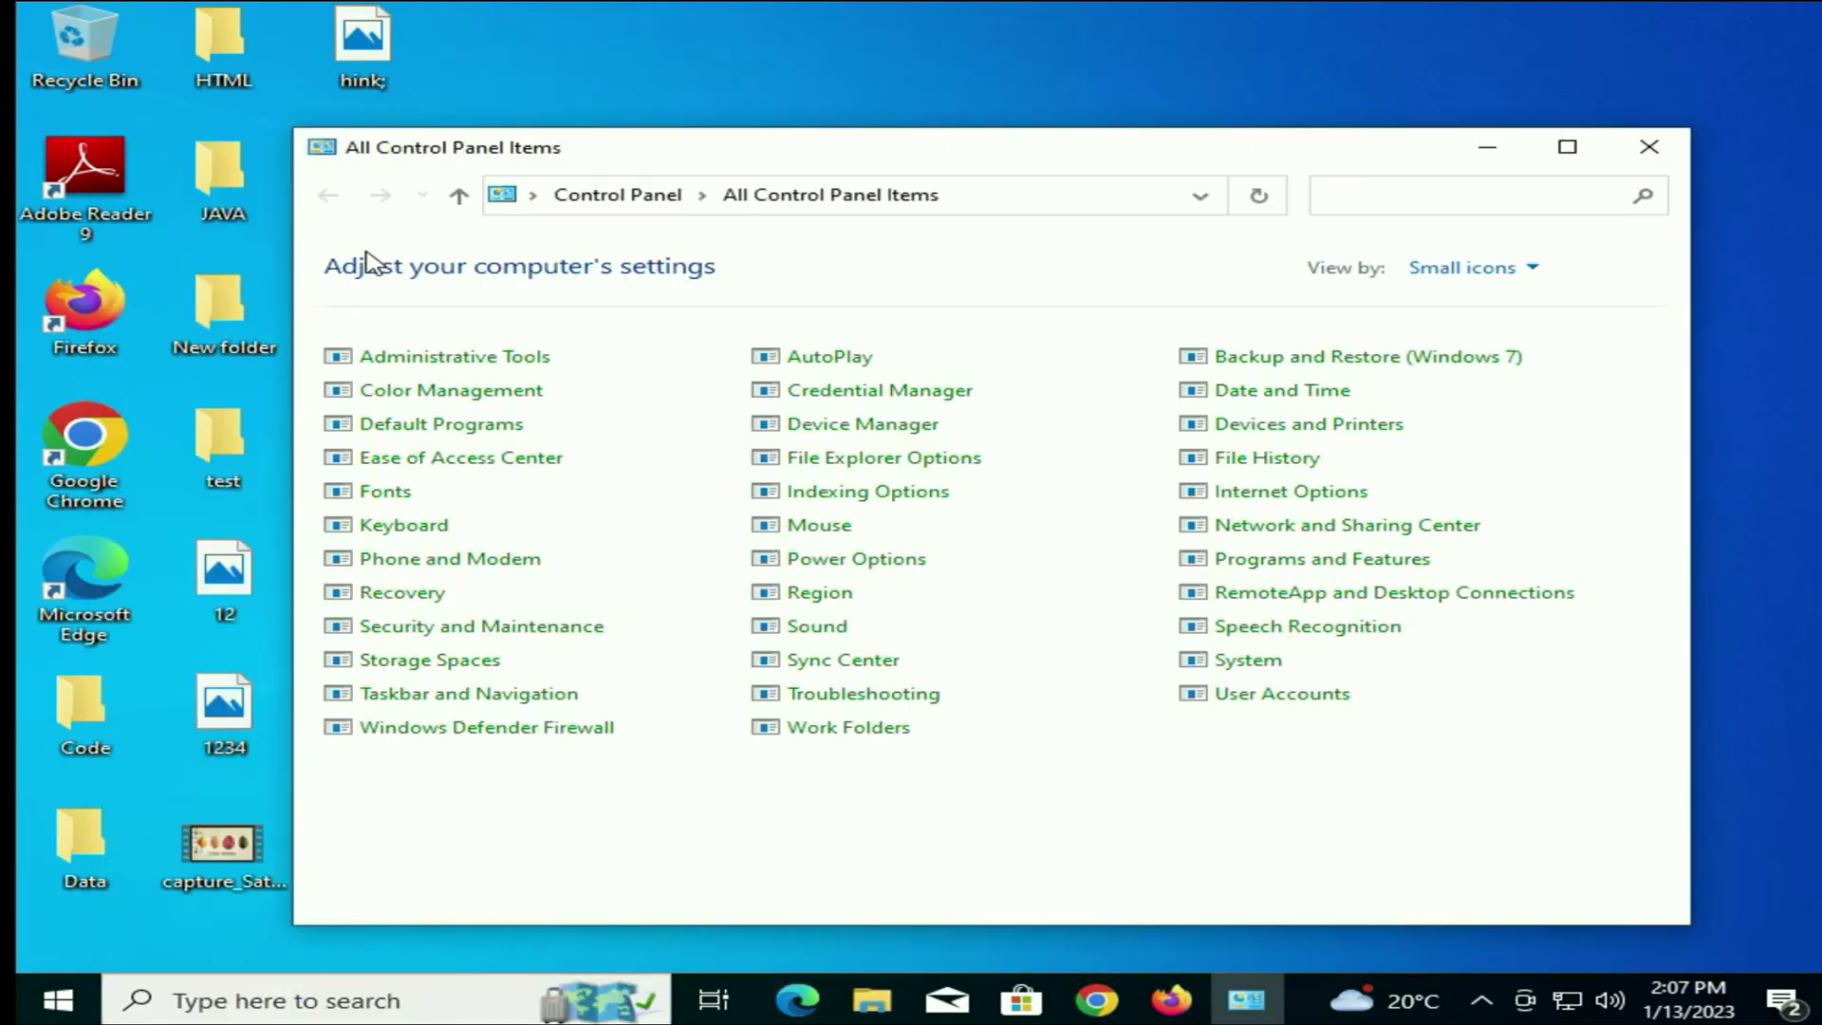
pyautogui.click(1260, 562)
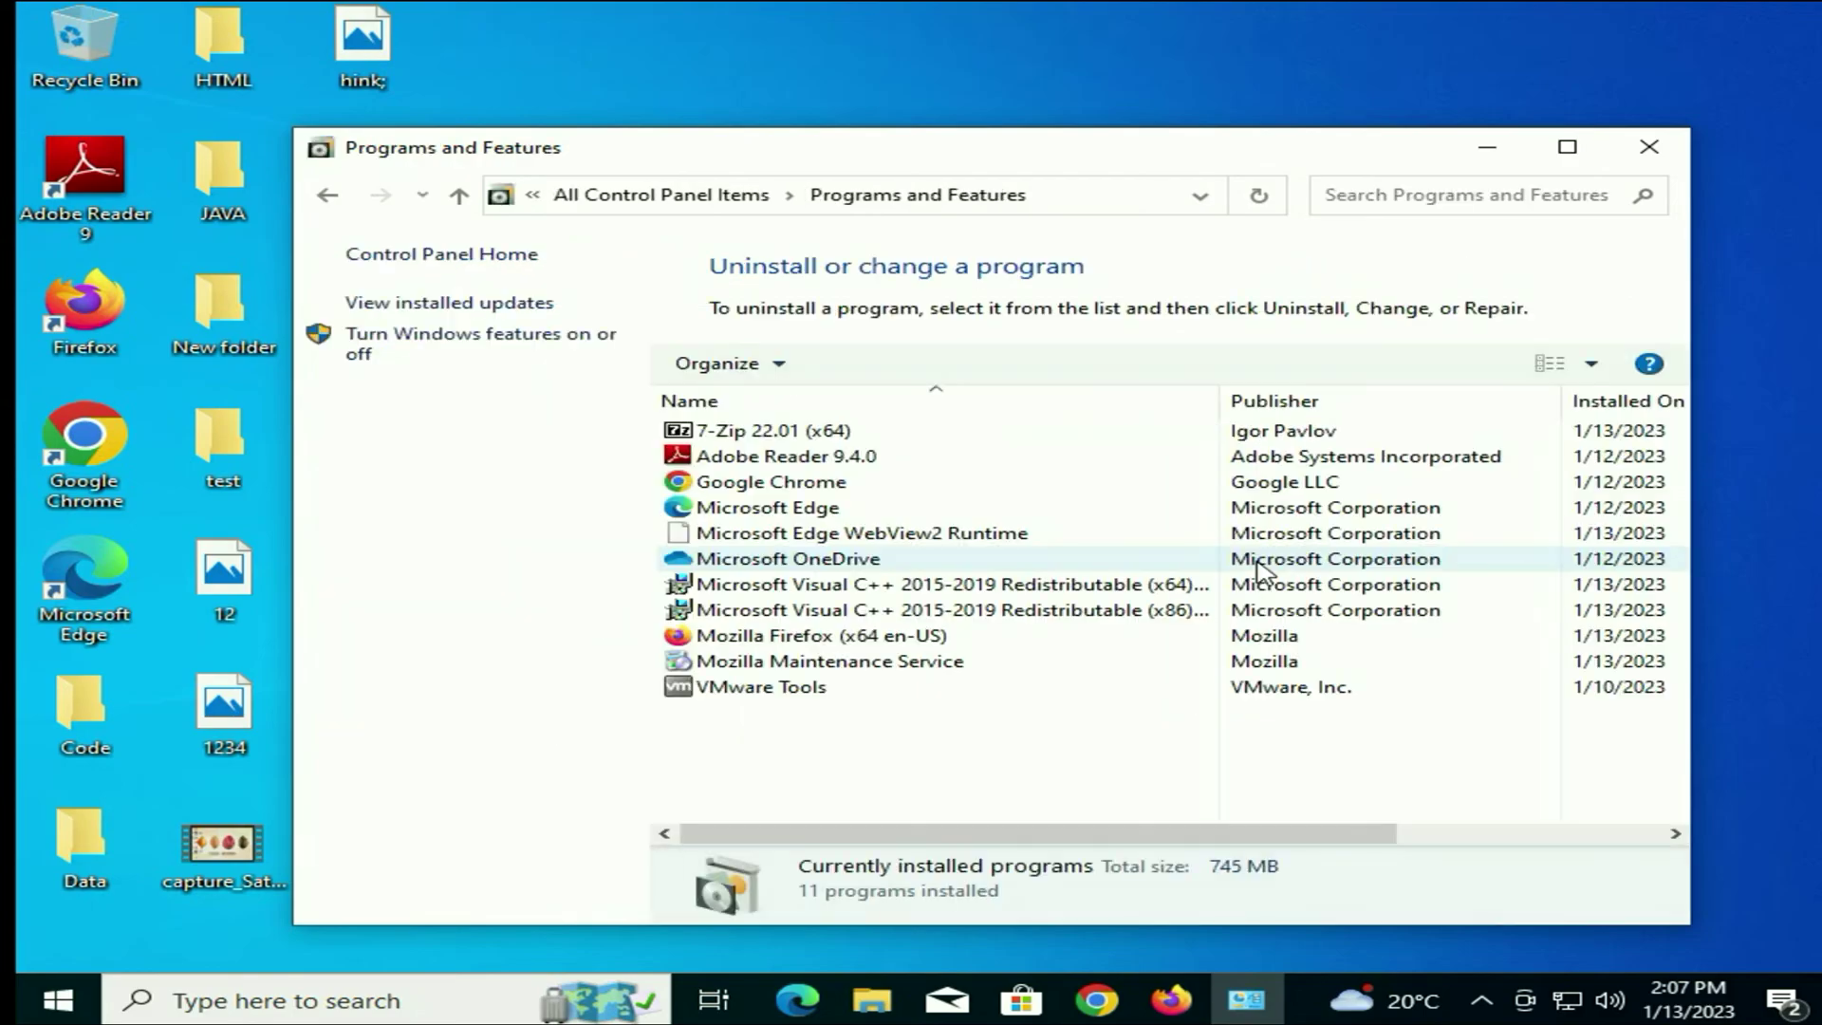
pyautogui.click(1567, 147)
pyautogui.click(560, 311)
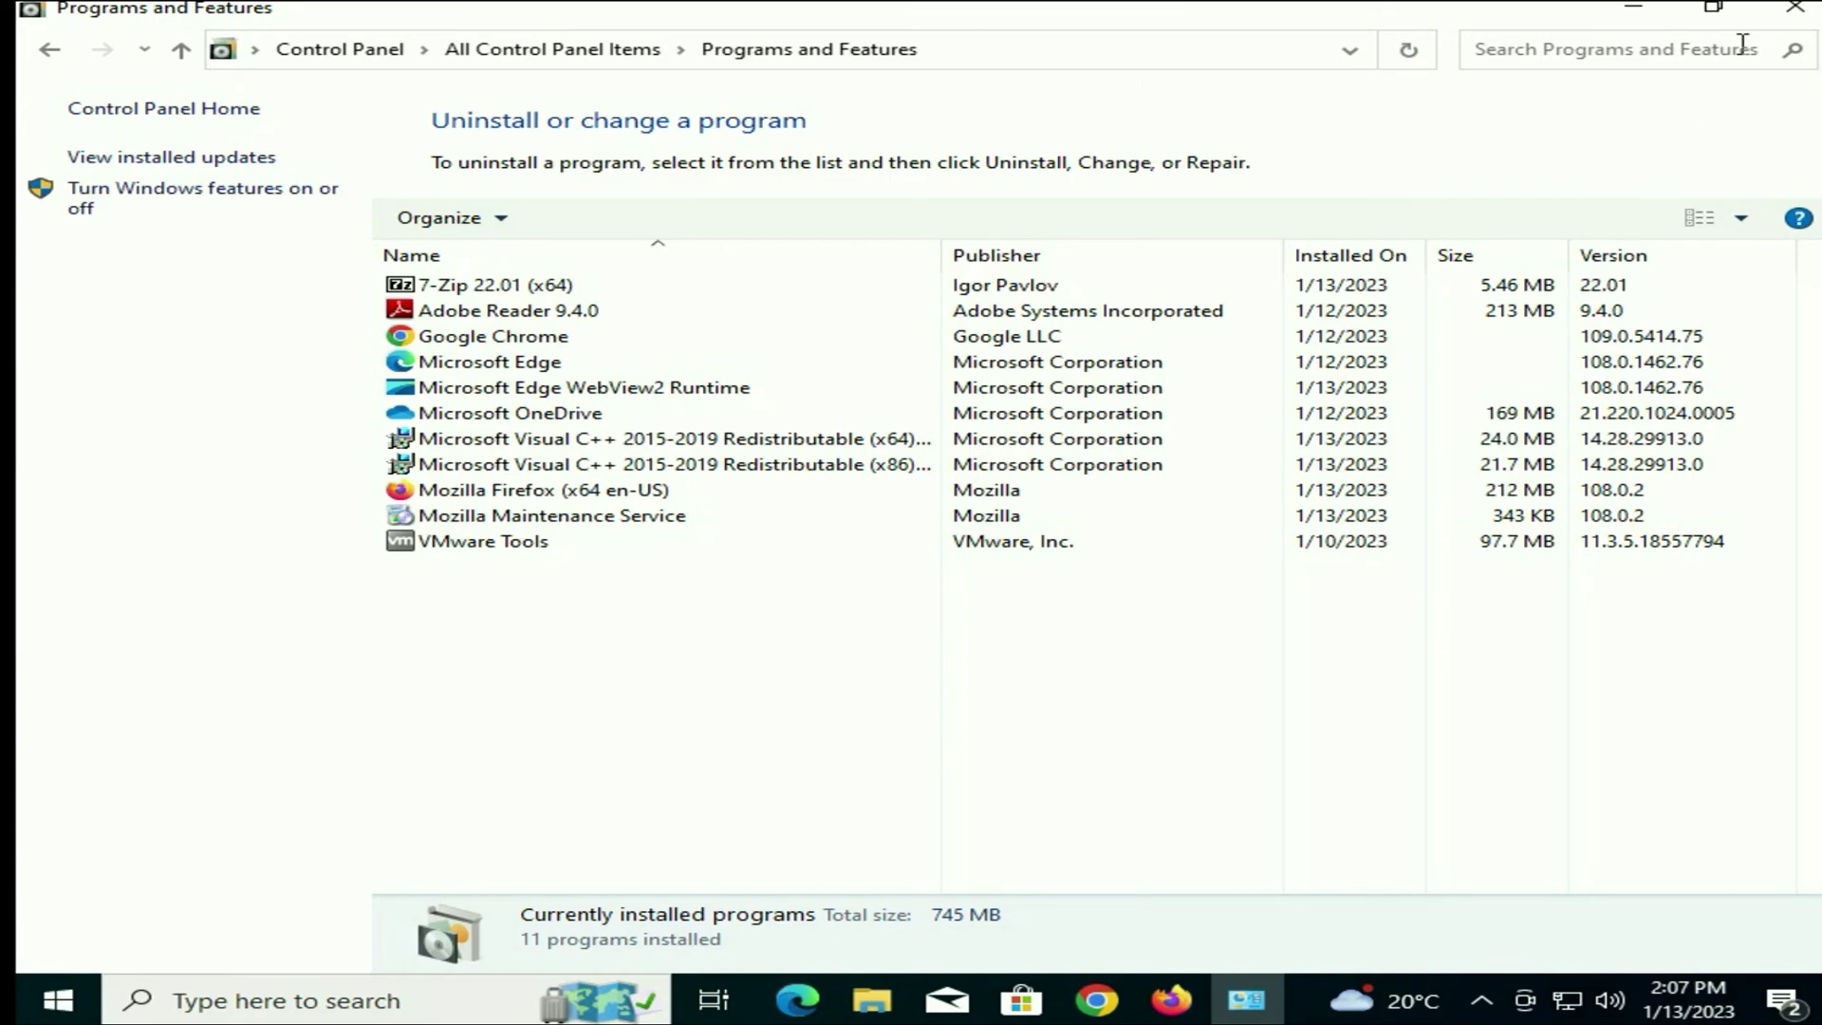
pyautogui.click(1794, 9)
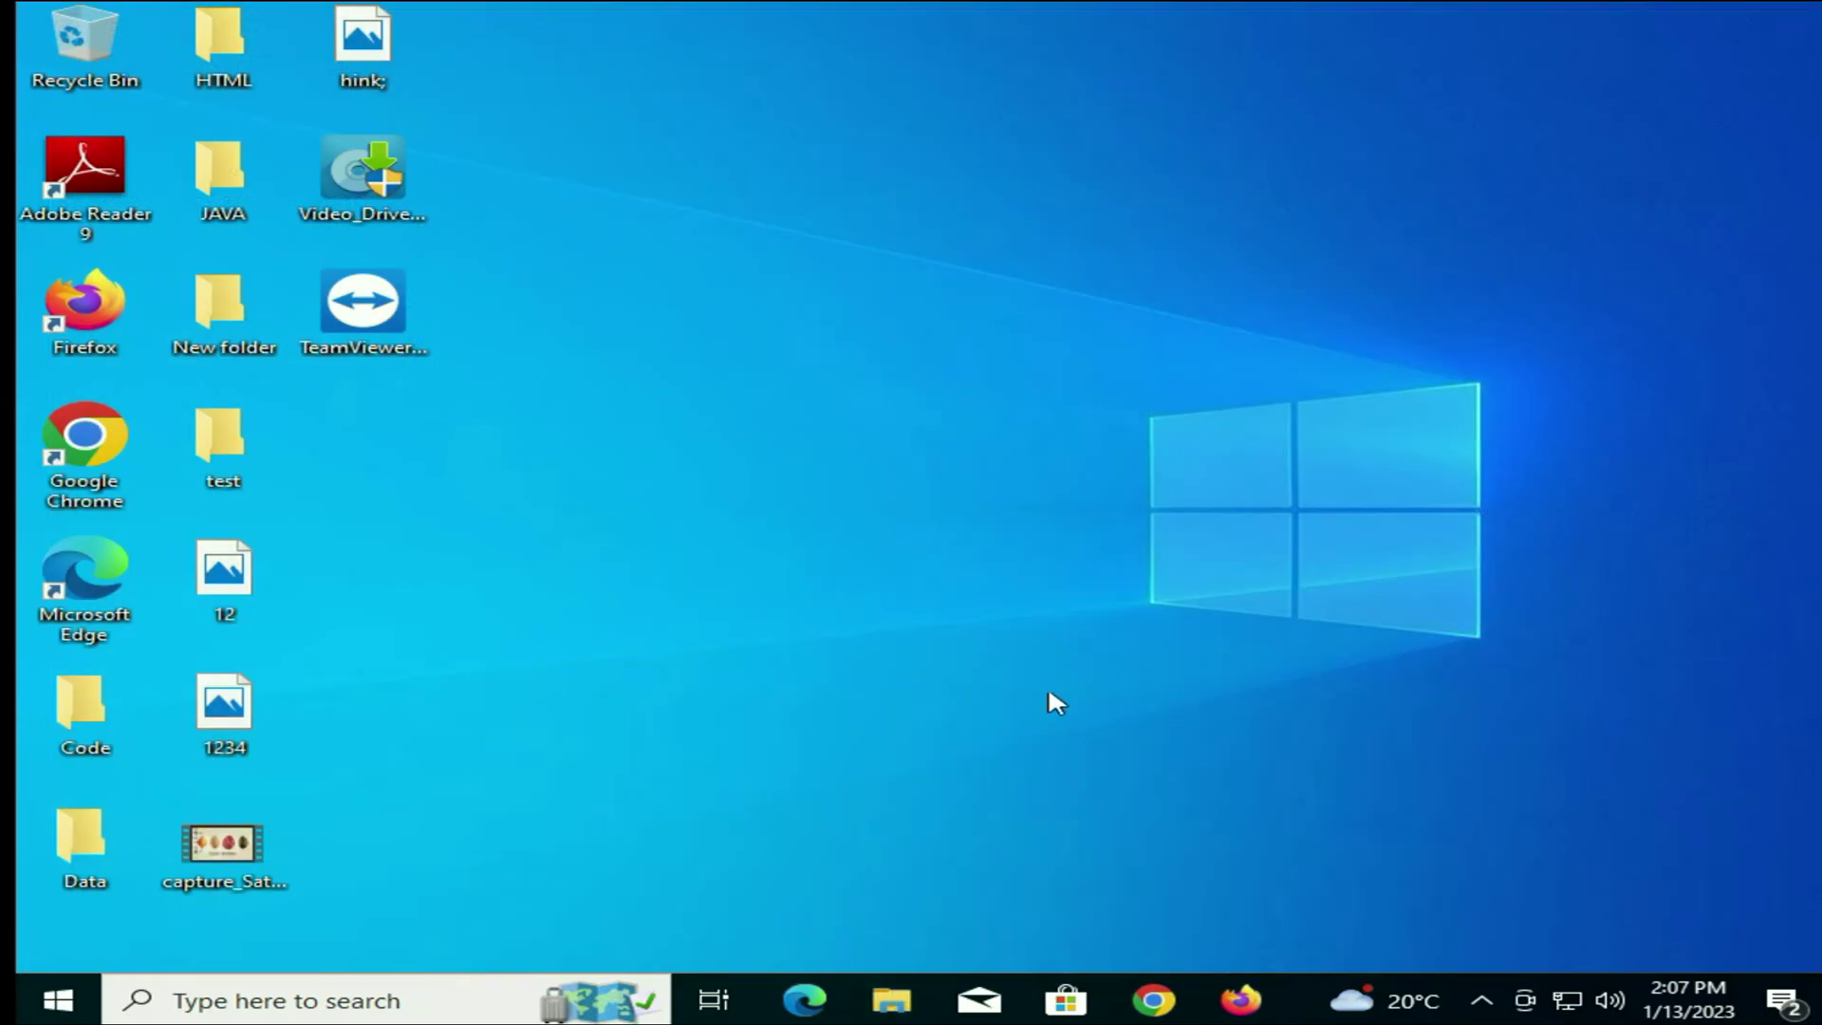
# - View This PC's system properties, then close them and hide the file window
pyautogui.press('super+e')
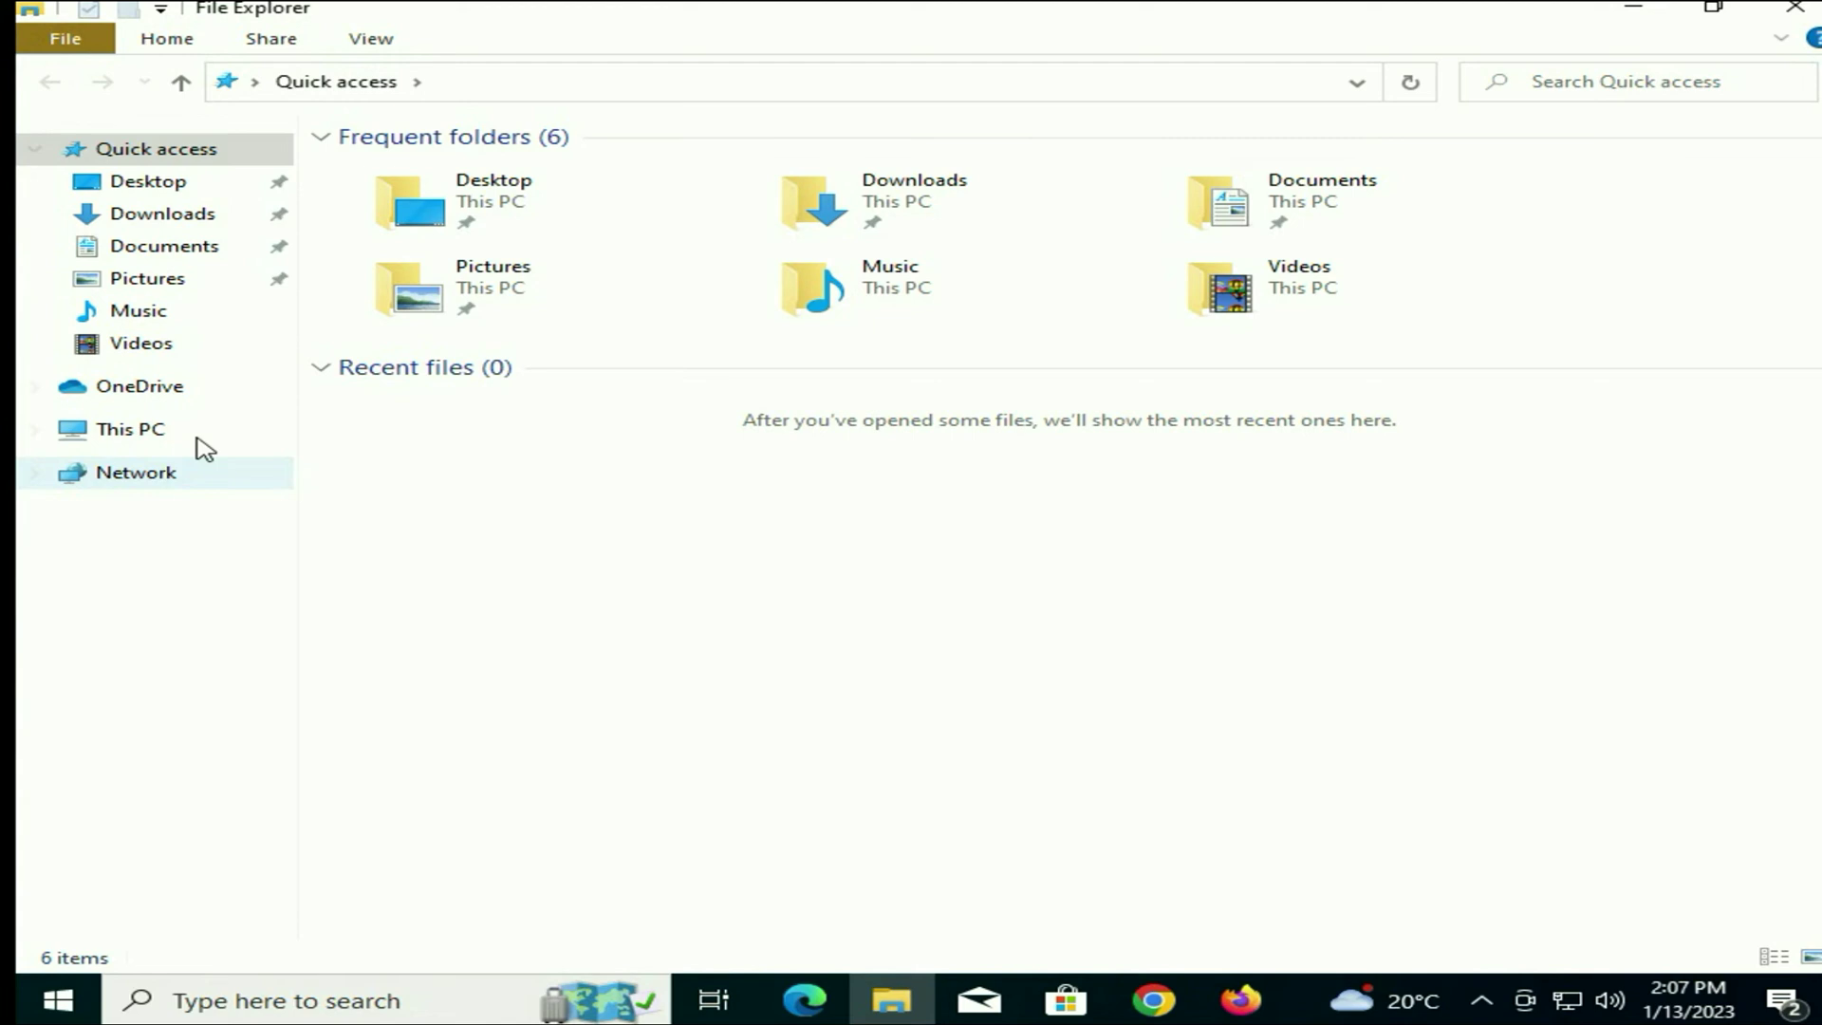
pyautogui.click(195, 432)
pyautogui.rightClick(753, 575)
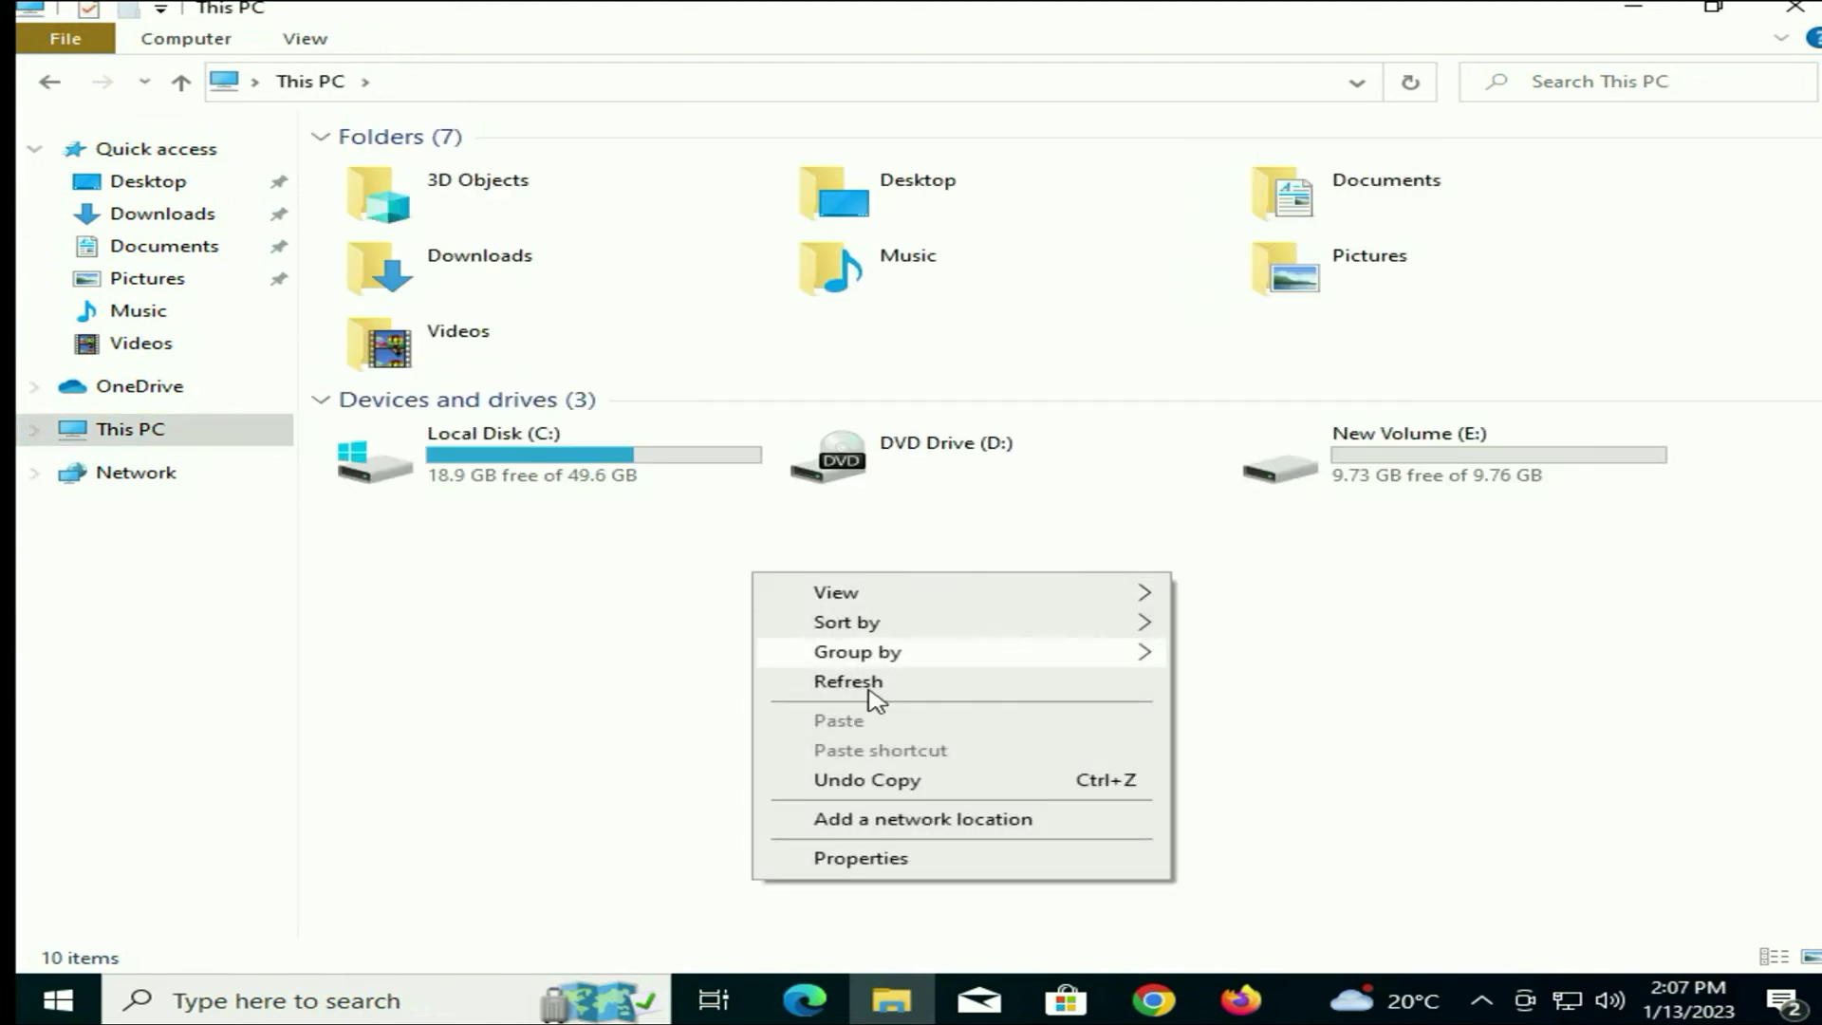
pyautogui.click(847, 860)
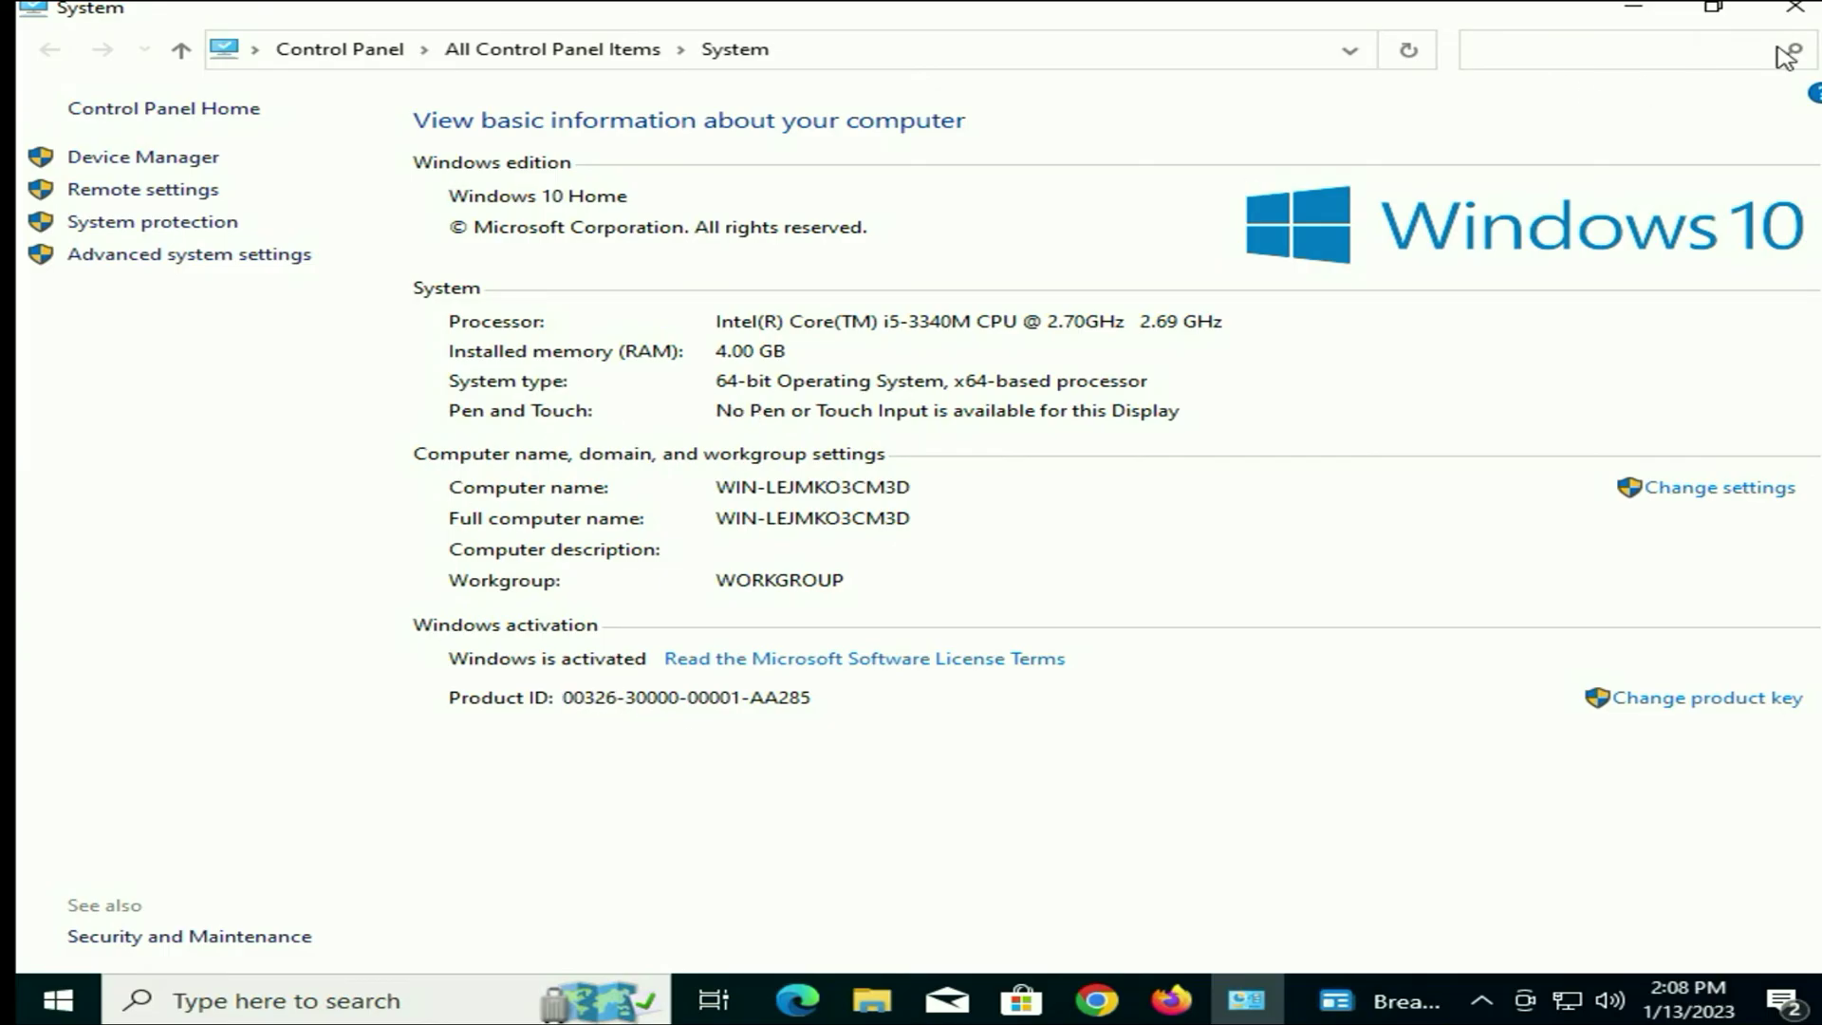
pyautogui.click(1811, 19)
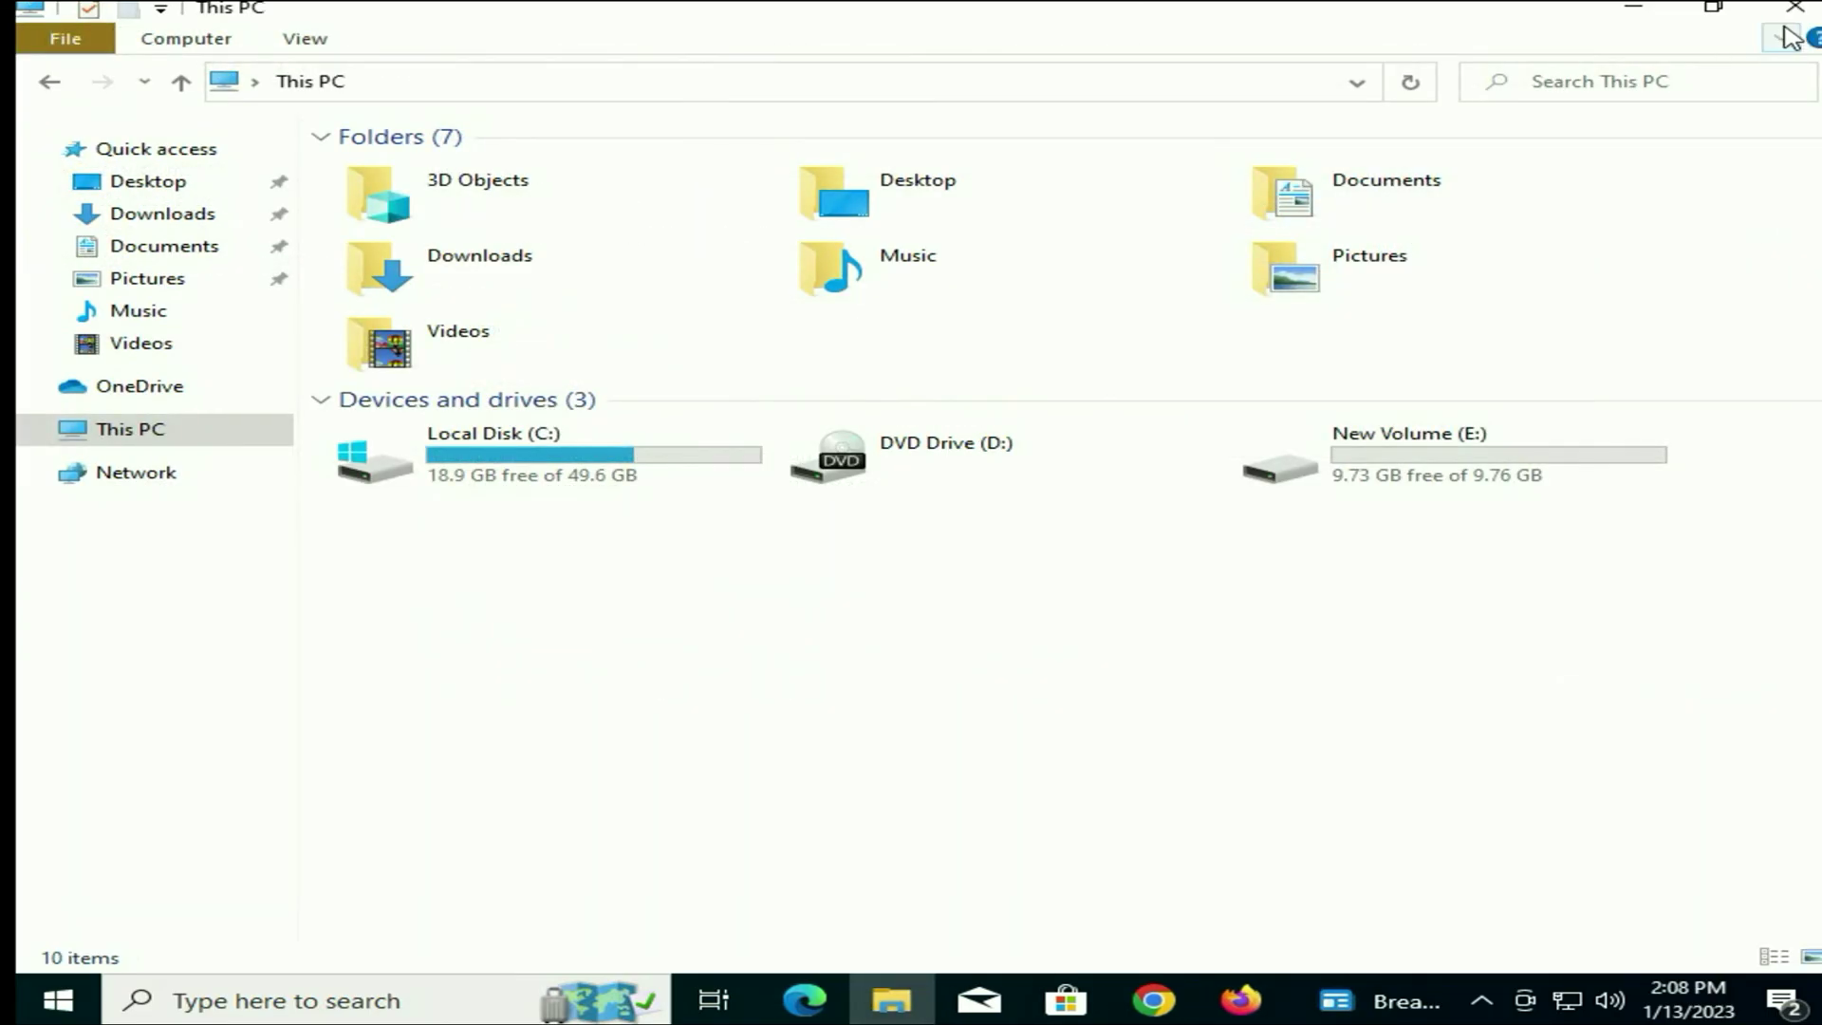
pyautogui.click(1634, 14)
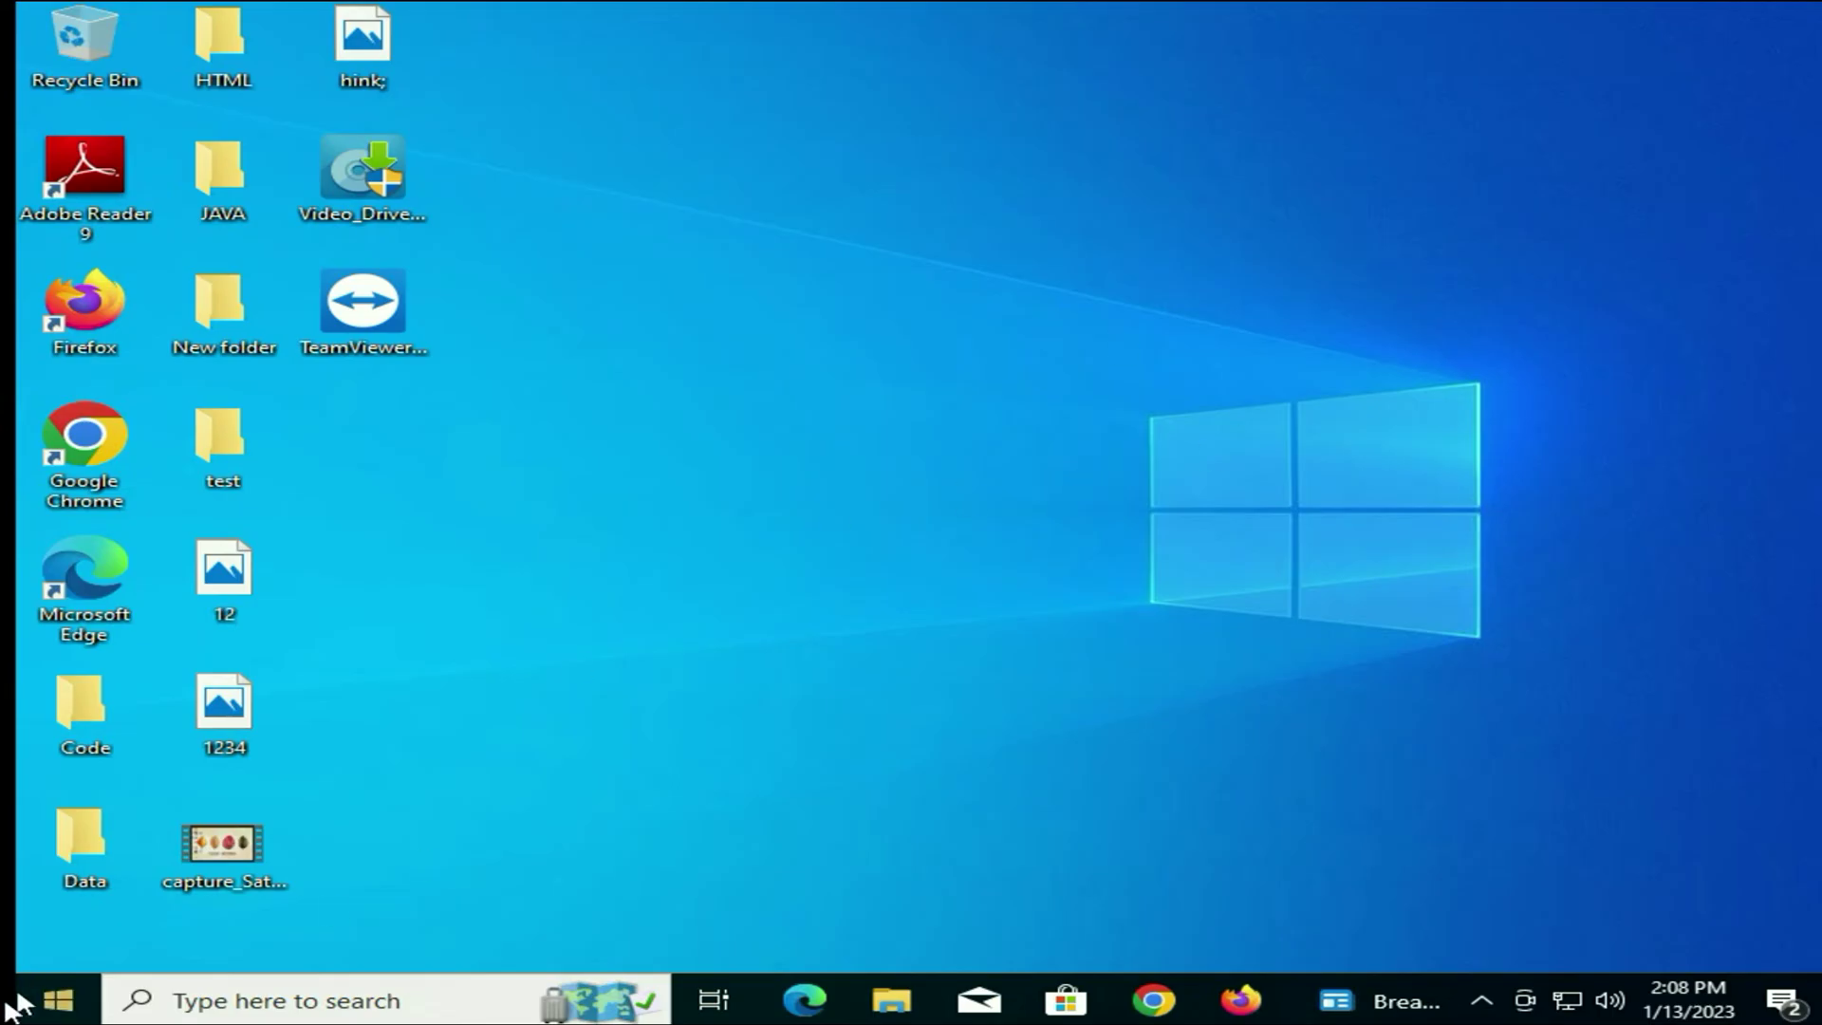
# - Go to Settings > Update & Security > Recovery and start going back to Windows 8.1
pyautogui.click(55, 998)
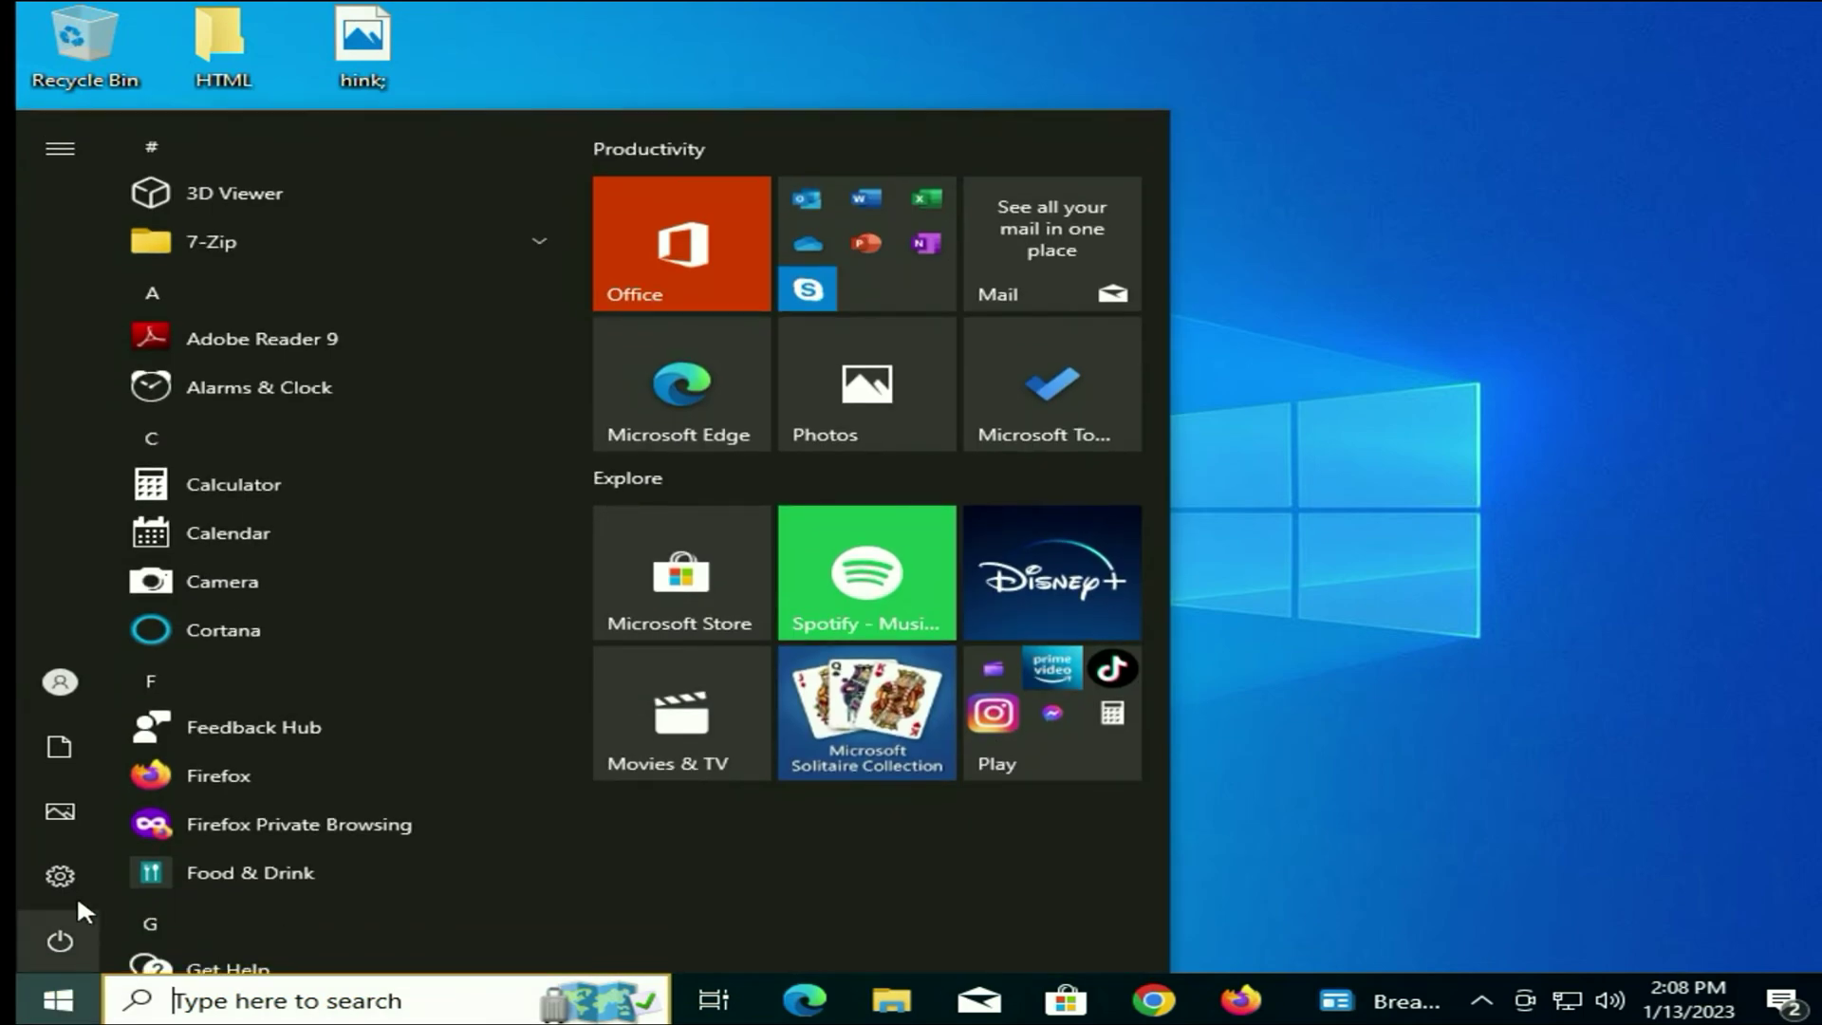
pyautogui.click(52, 878)
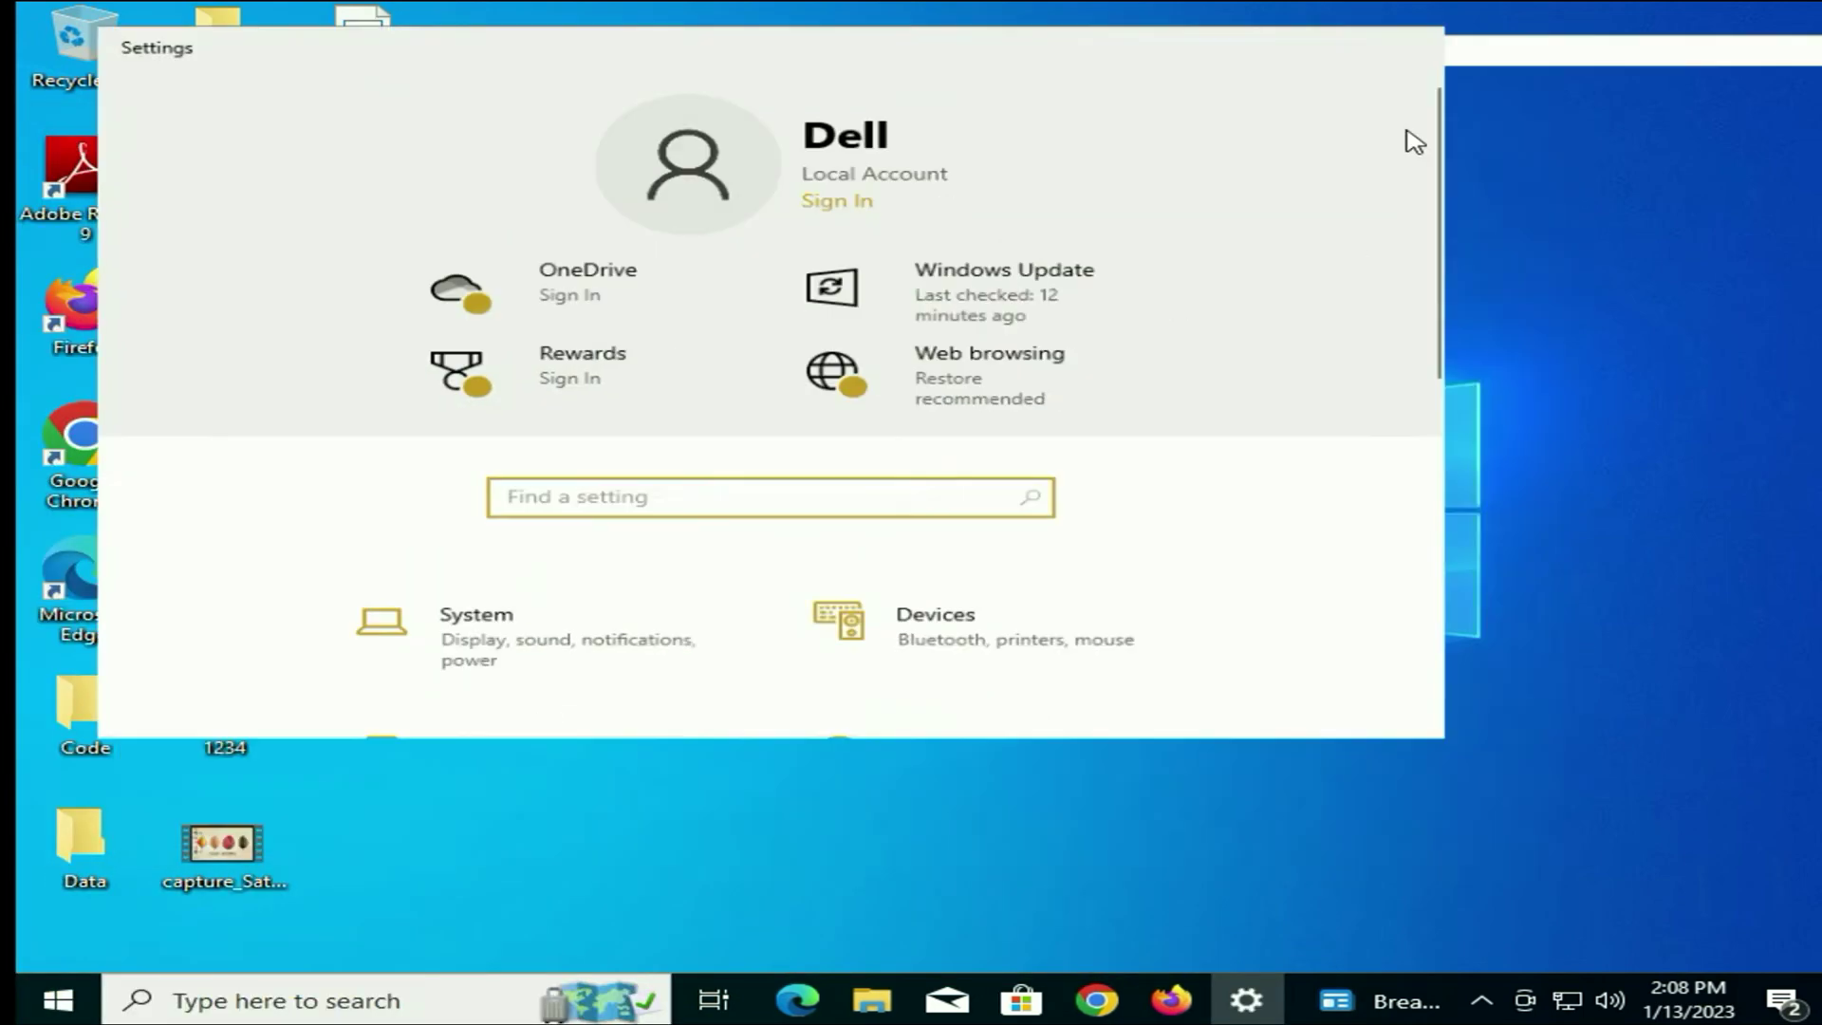
pyautogui.click(1417, 133)
pyautogui.scroll(-2, 949, 570)
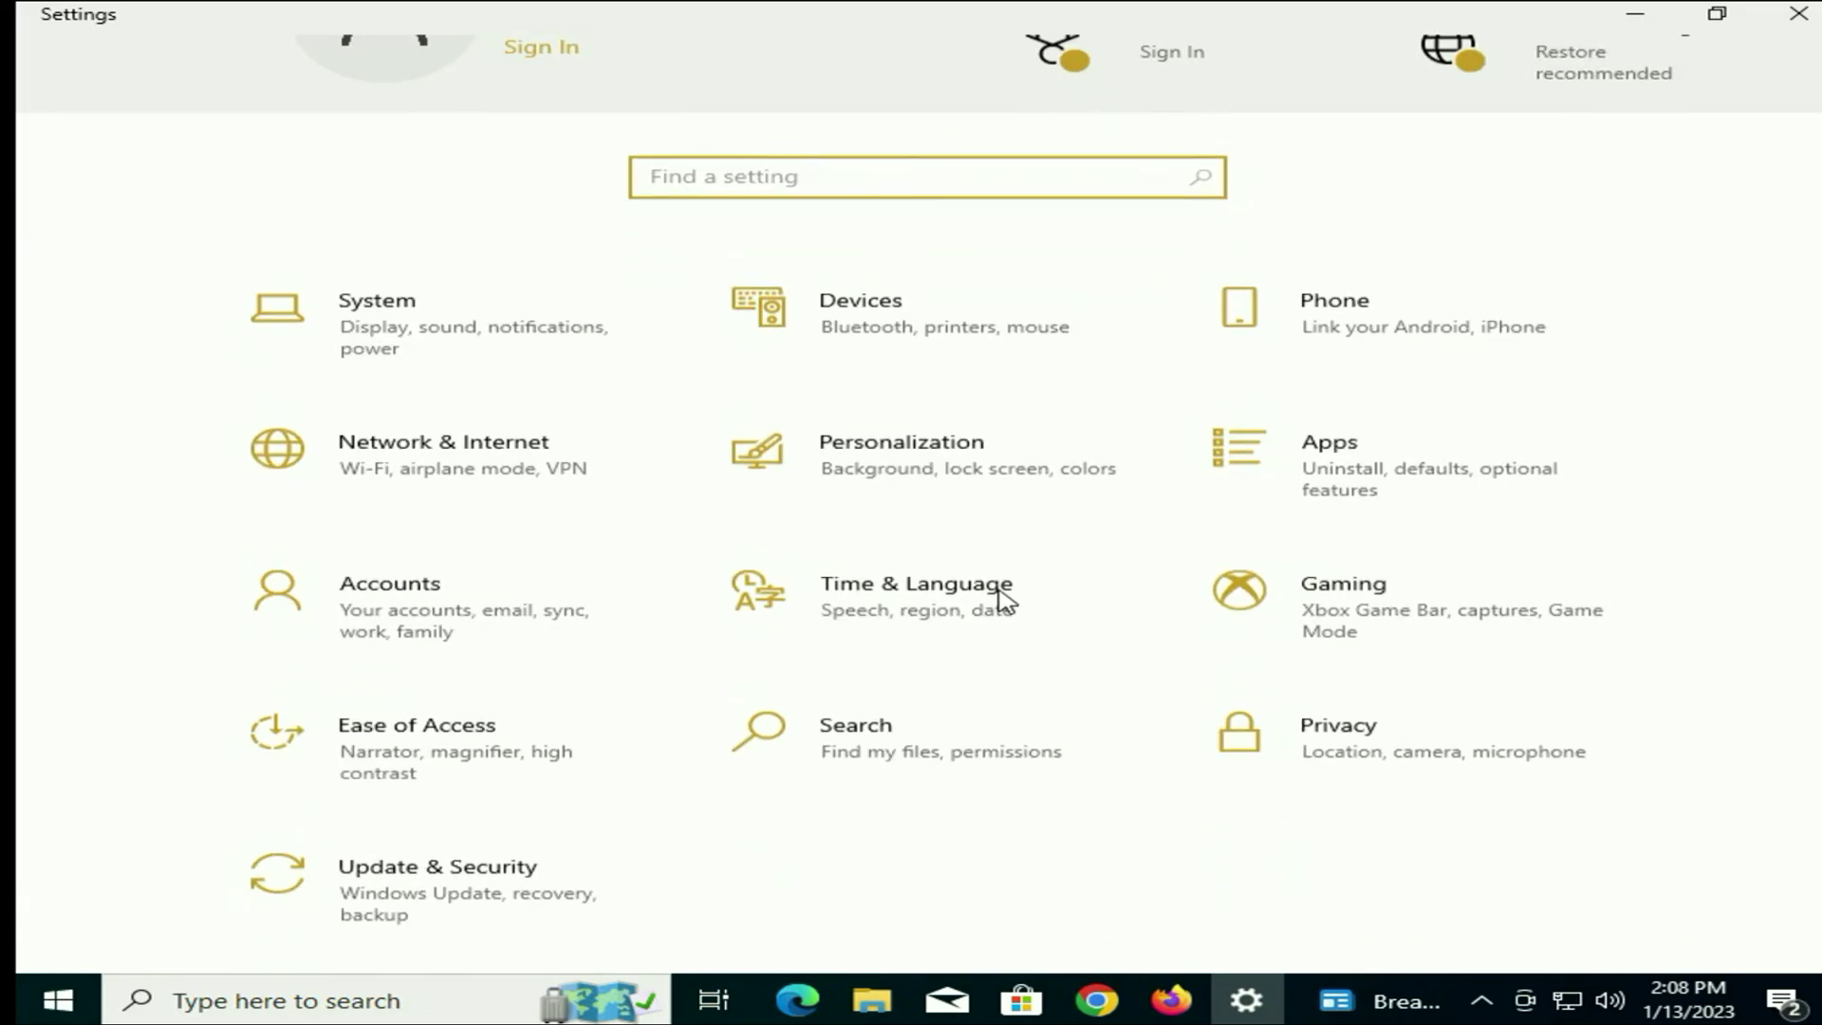
pyautogui.click(500, 897)
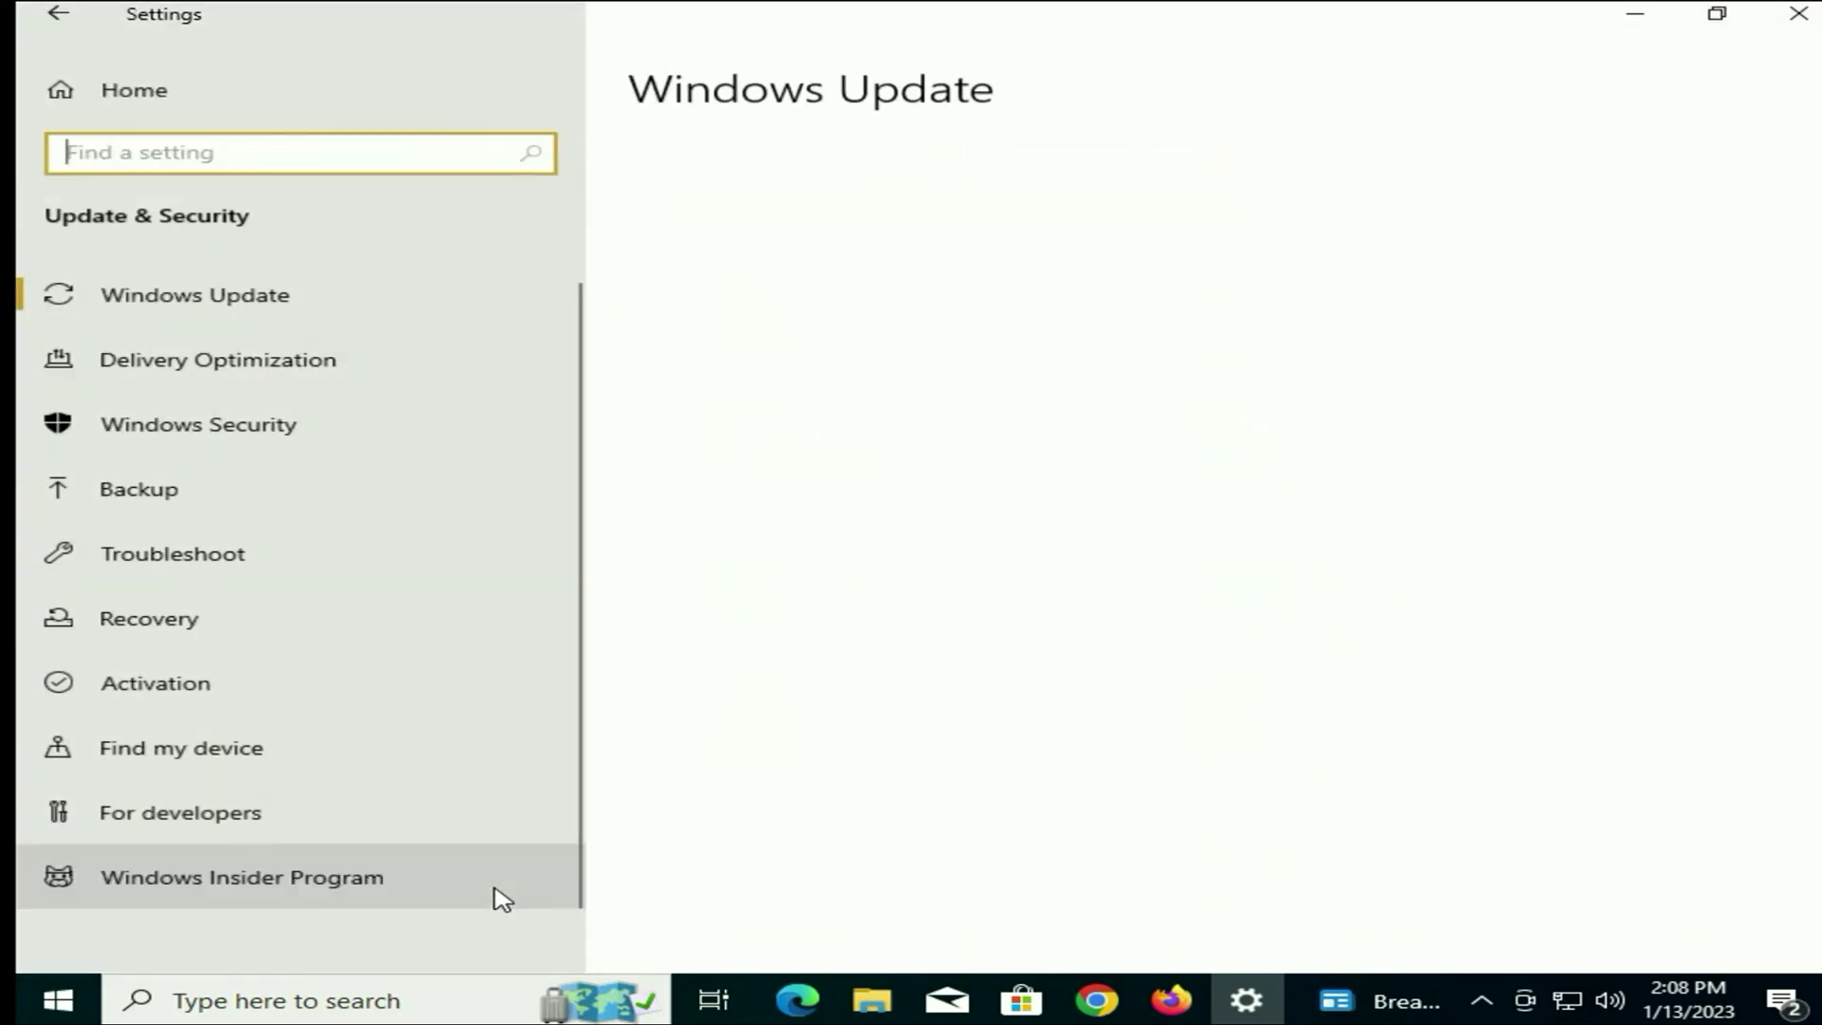
pyautogui.click(174, 621)
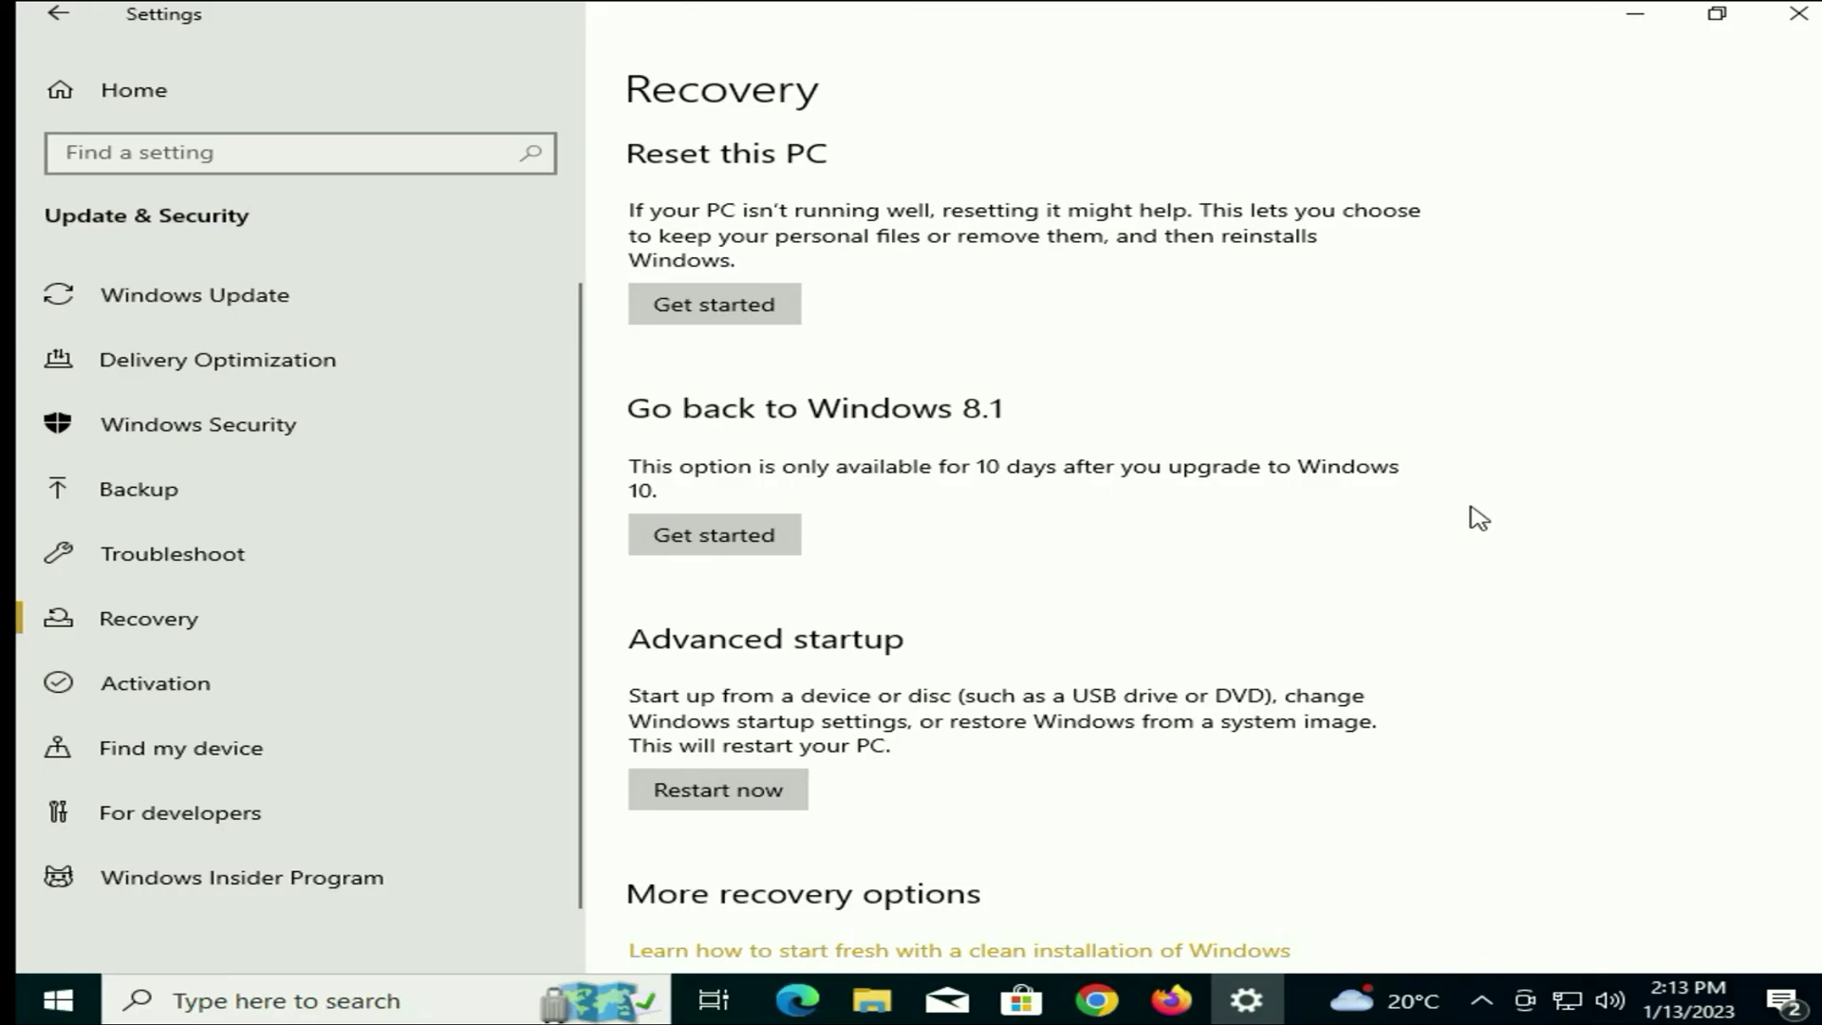
pyautogui.click(731, 538)
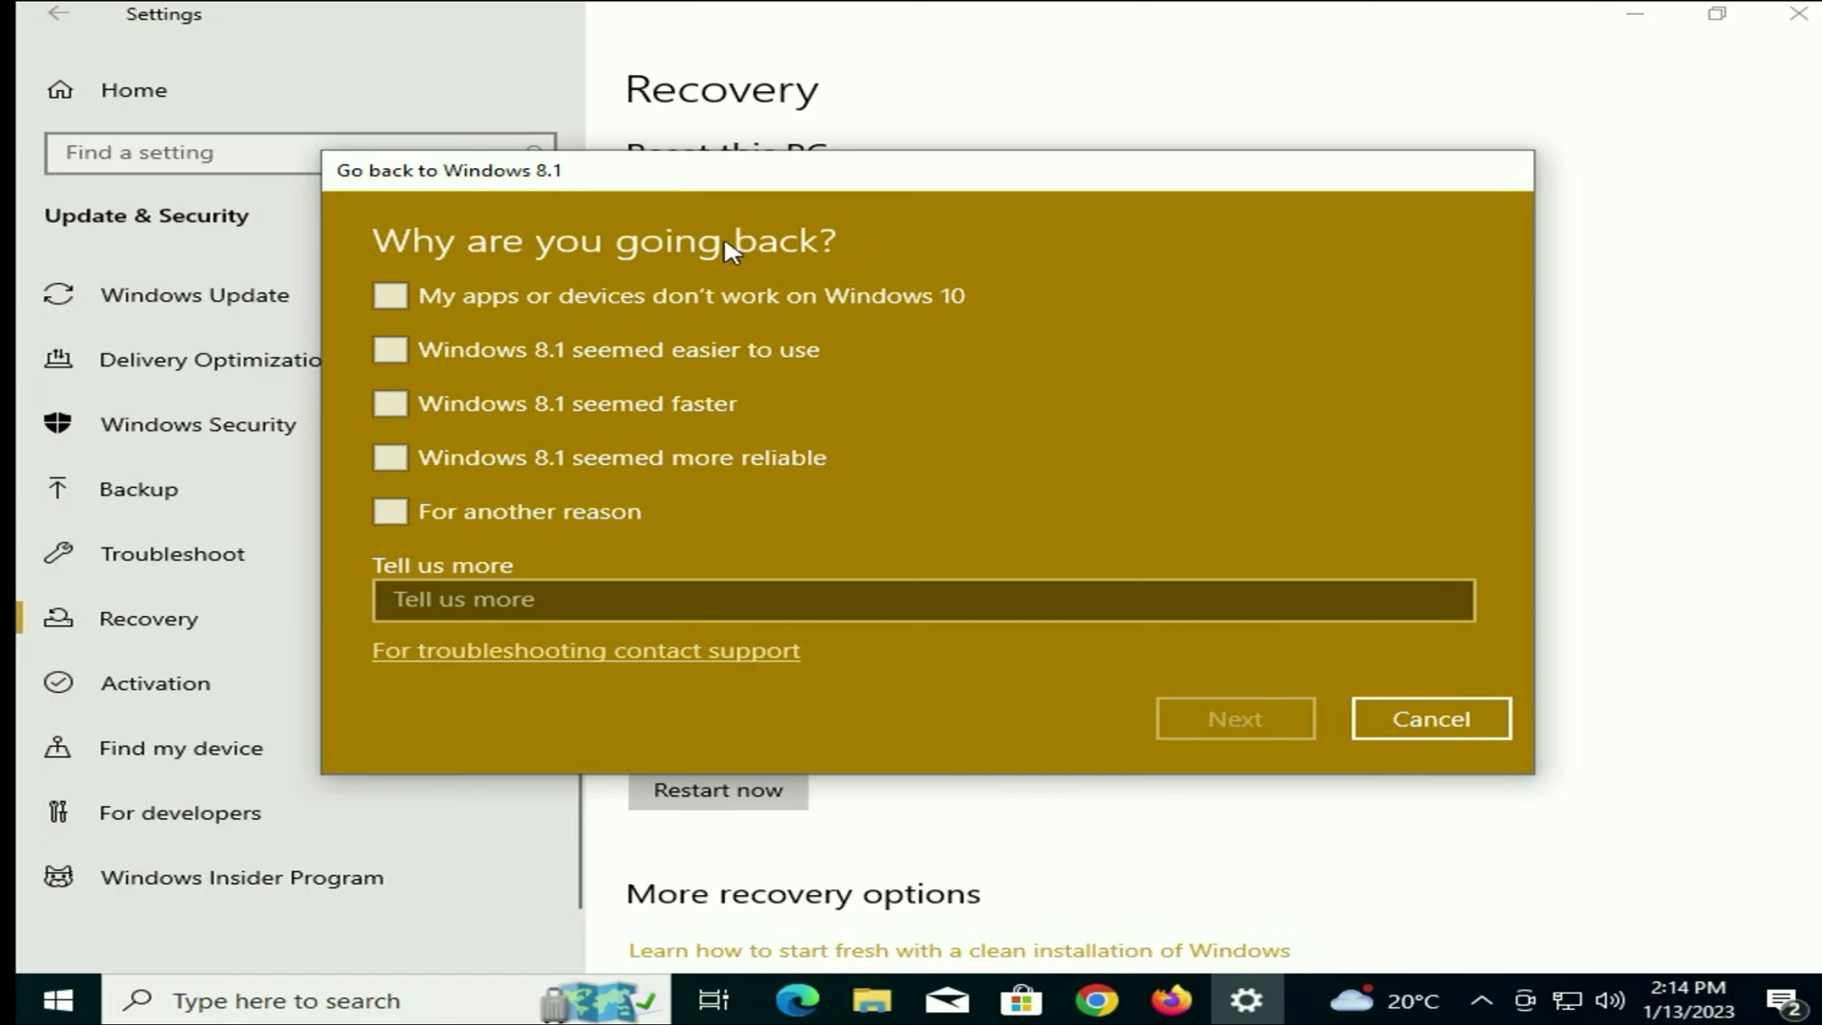
# - Give 'seemed faster' as the reason, skip updates, accept the warnings and confirm the rollback
pyautogui.click(389, 404)
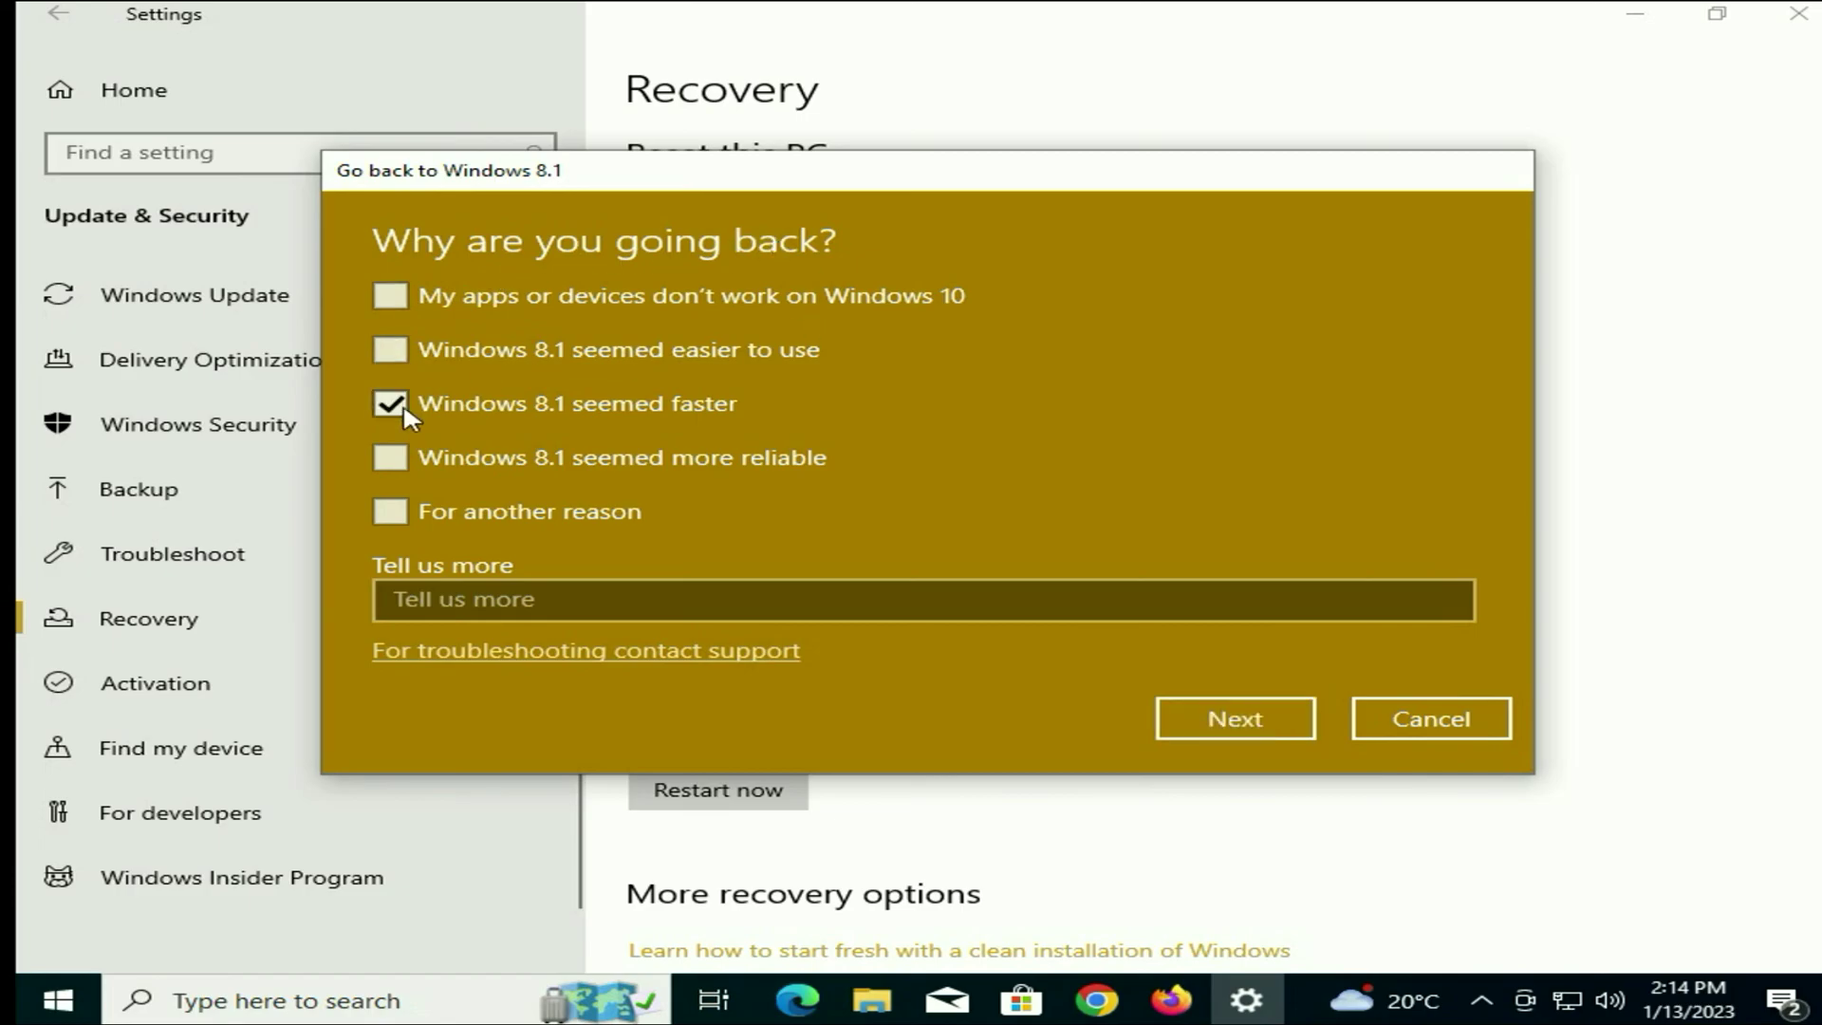
pyautogui.click(1230, 718)
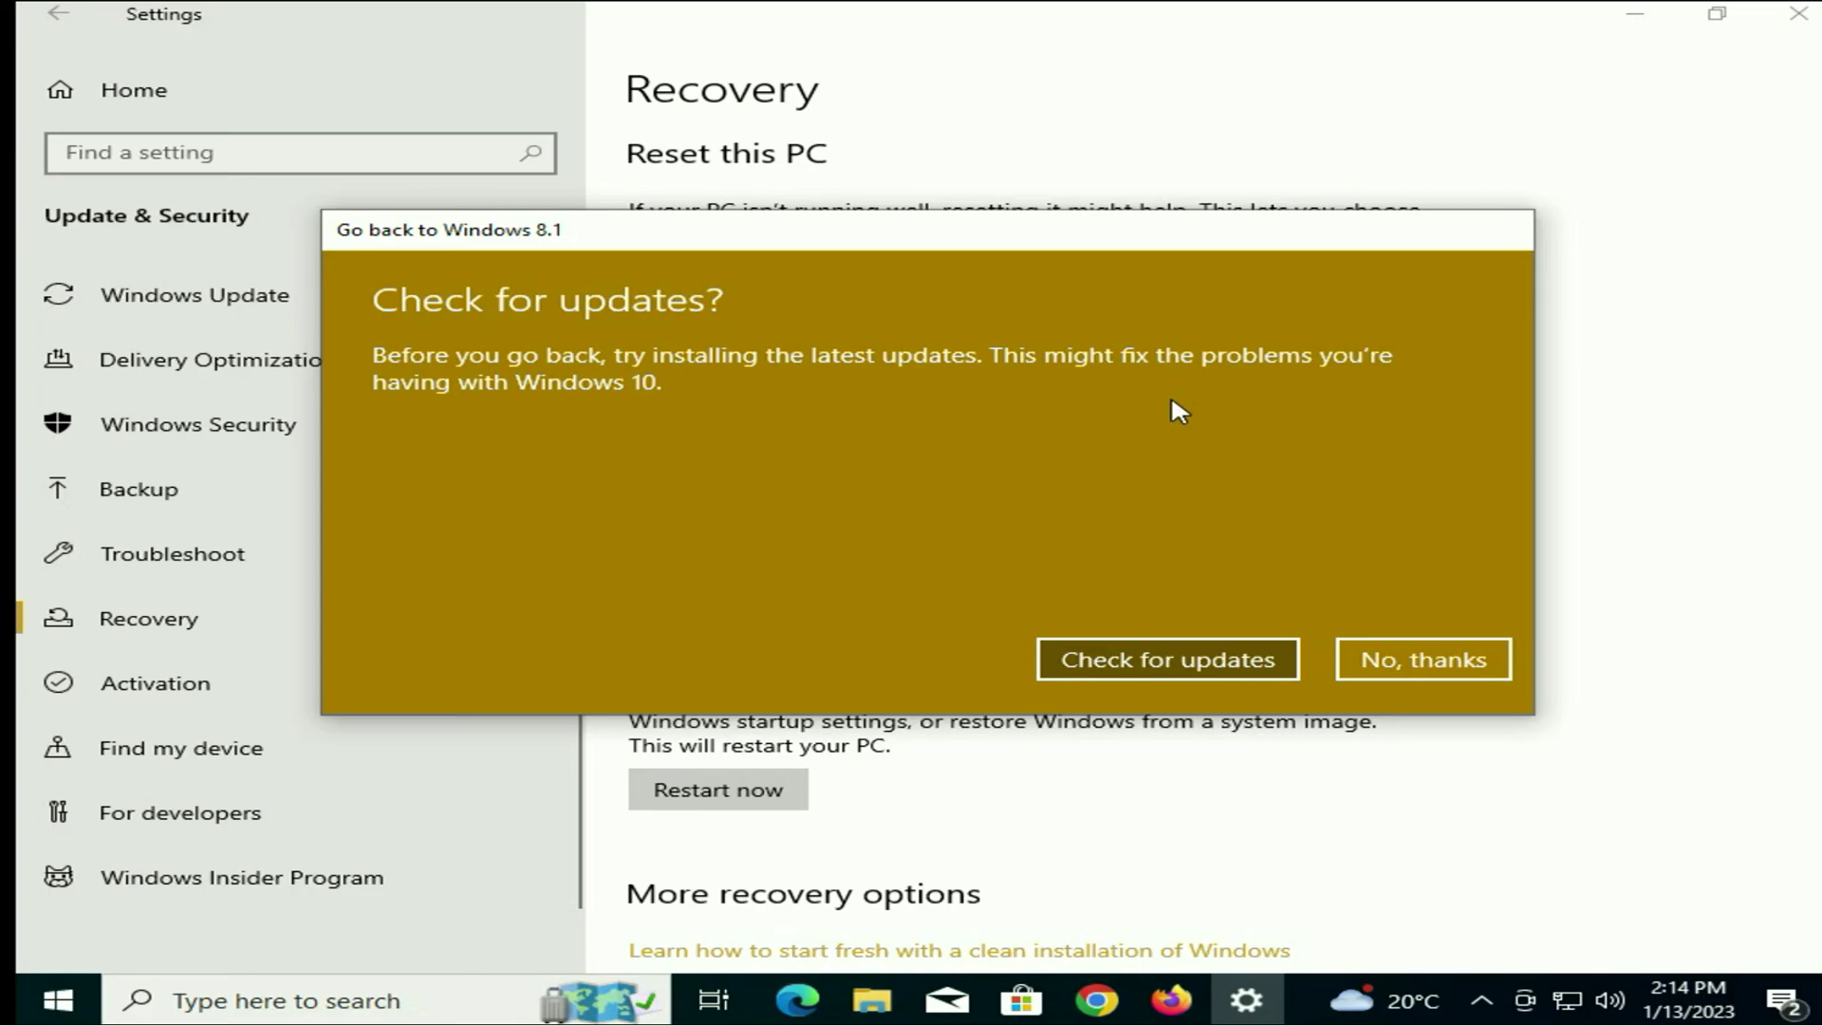
pyautogui.click(1452, 655)
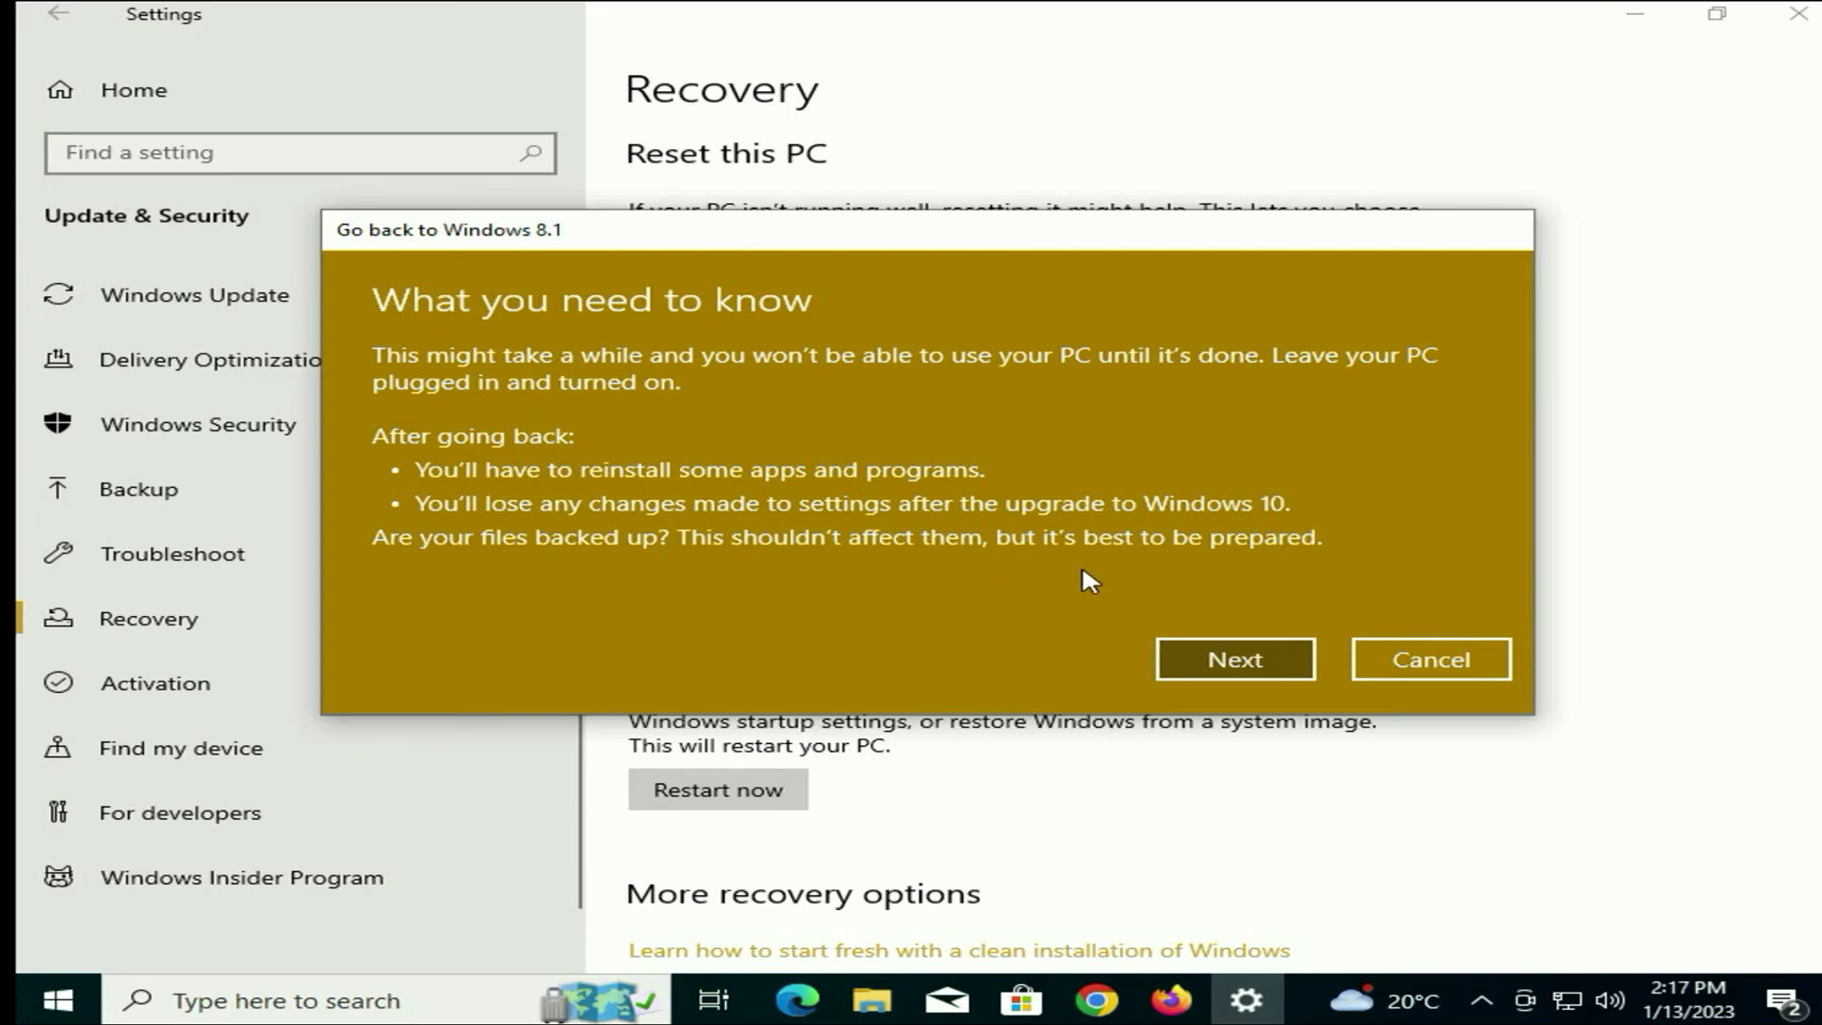
pyautogui.click(1232, 657)
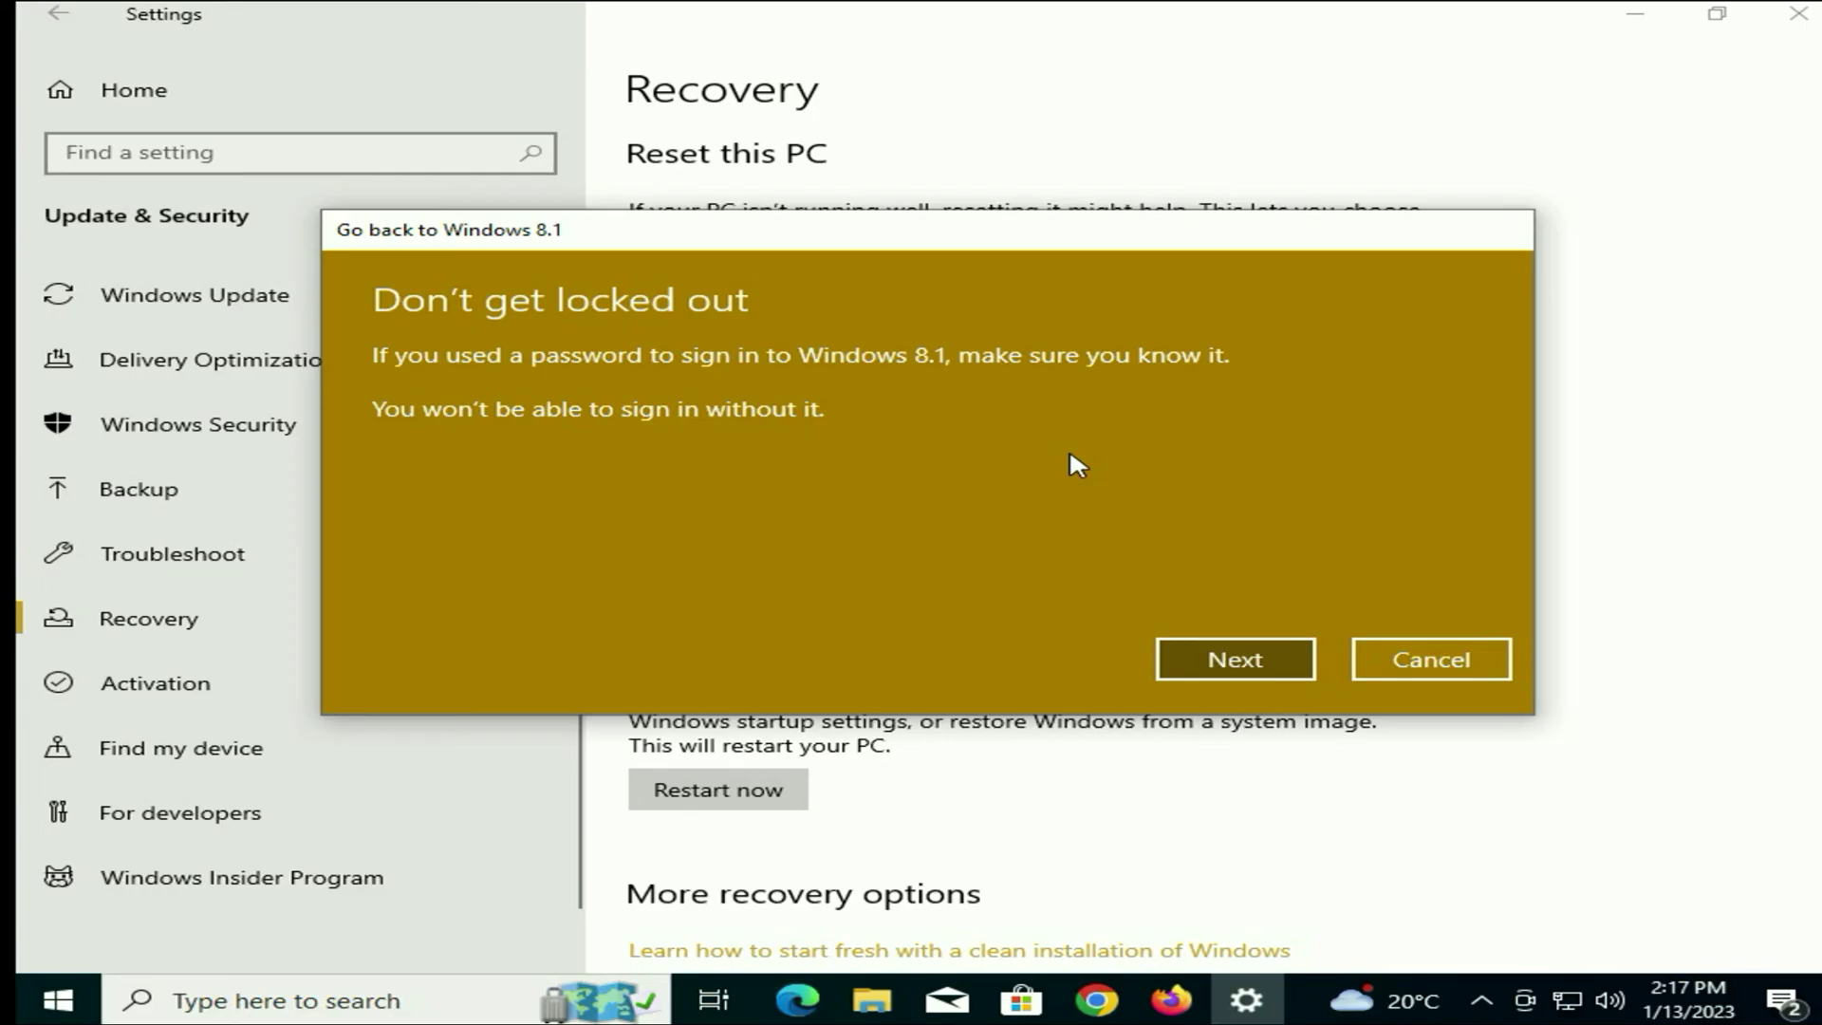
pyautogui.click(1221, 655)
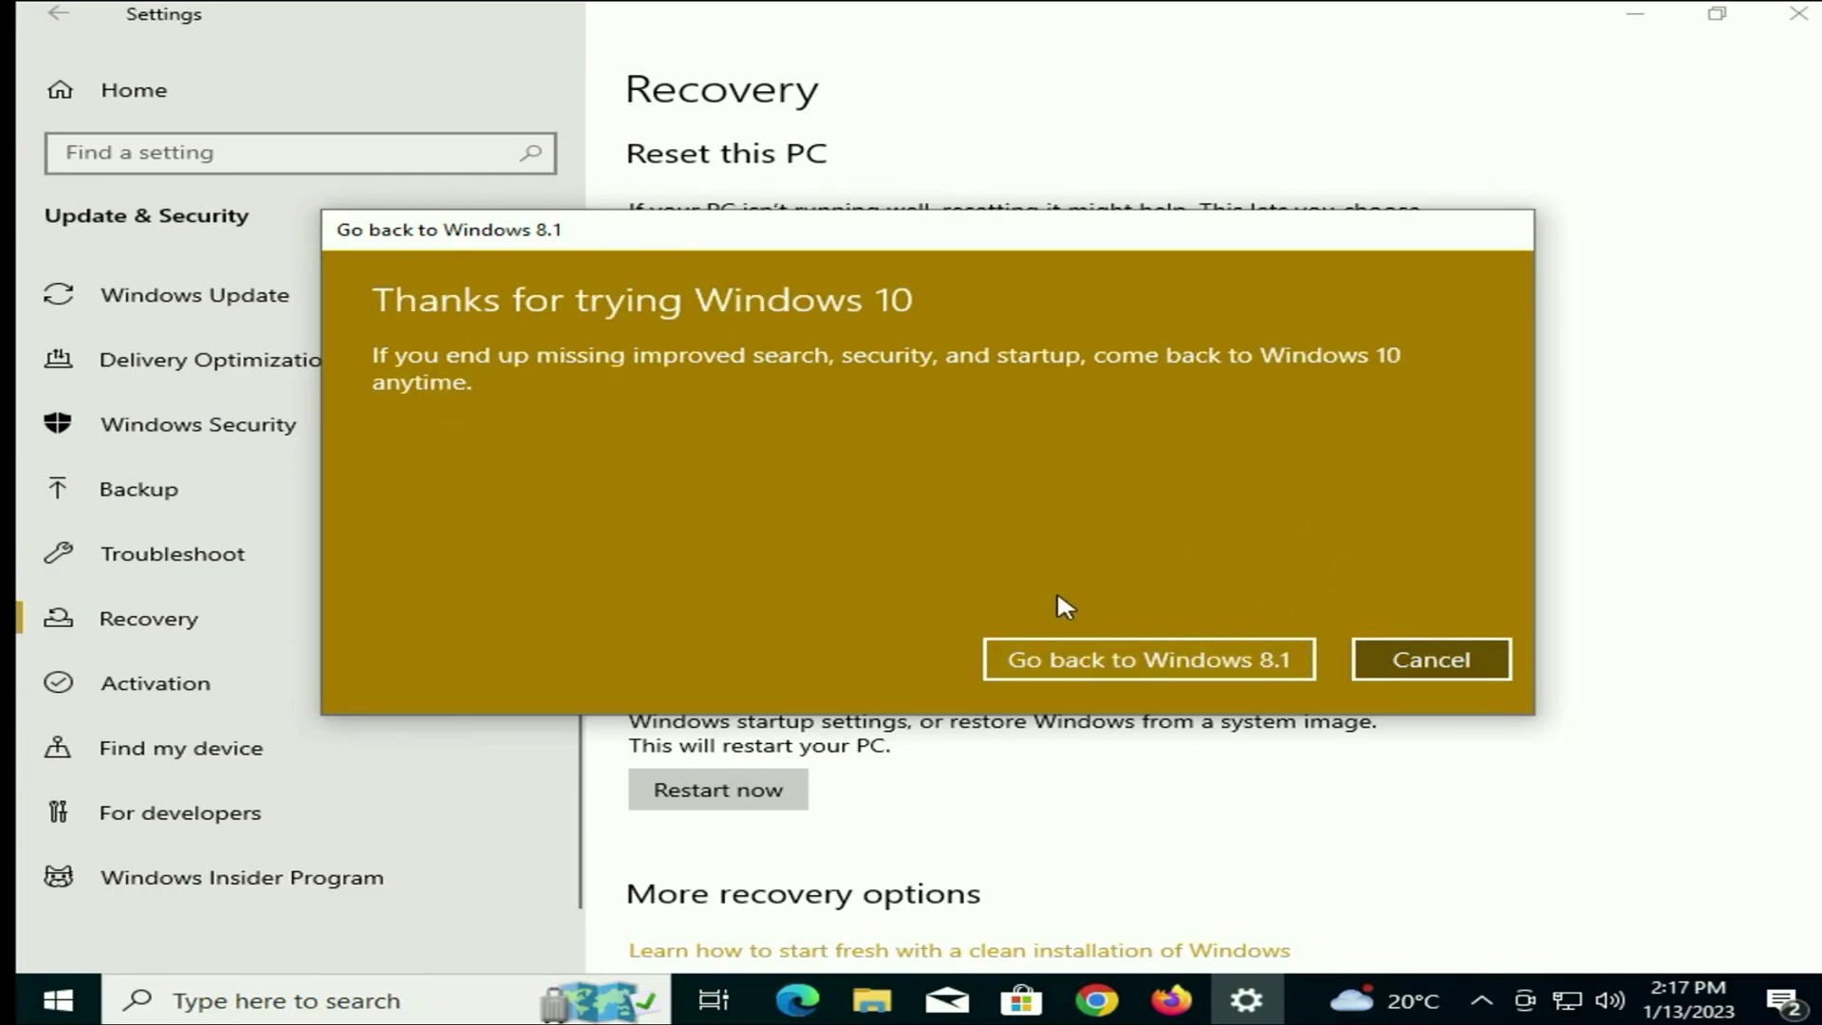
pyautogui.click(1142, 655)
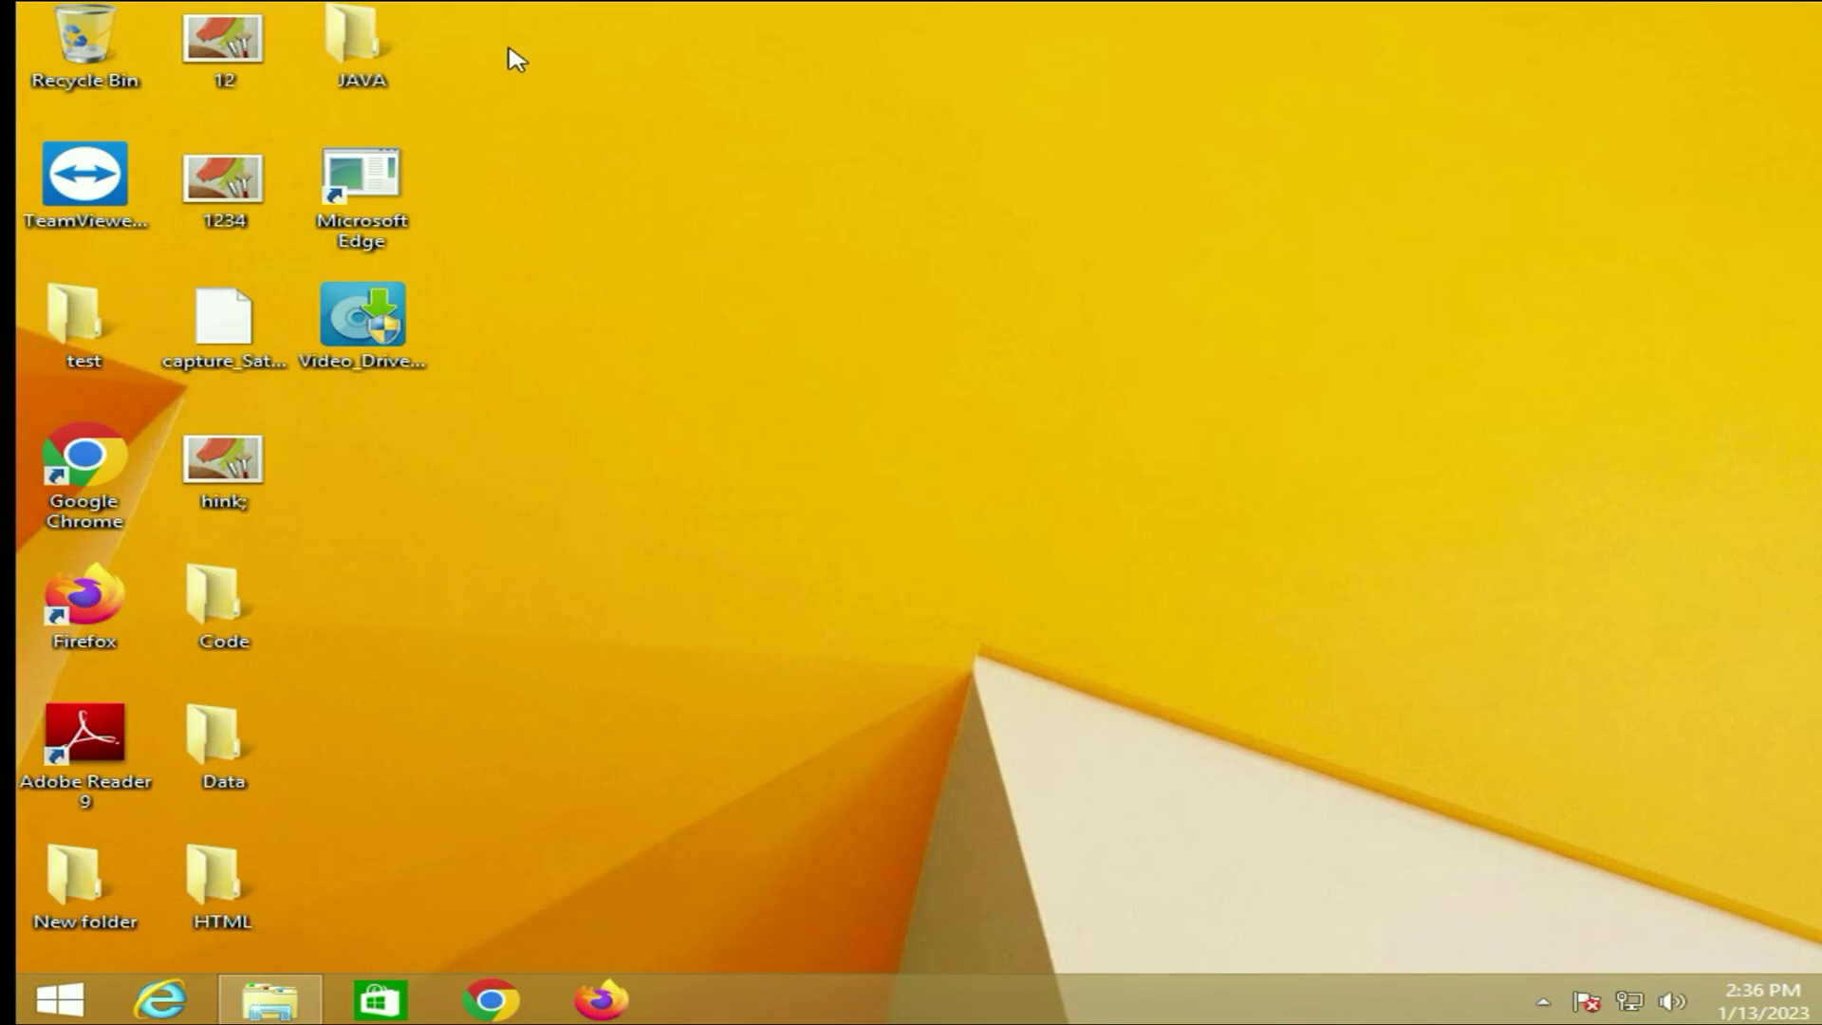
# - Verify New Volume (E:) still has its six folders and three BMP files, then minimize Explorer
pyautogui.moveTo(572, 25)
pyautogui.mouseDown()
pyautogui.moveTo(248, 619)
pyautogui.moveTo(199, 911)
pyautogui.mouseUp()
pyautogui.click(593, 631)
pyautogui.click(273, 994)
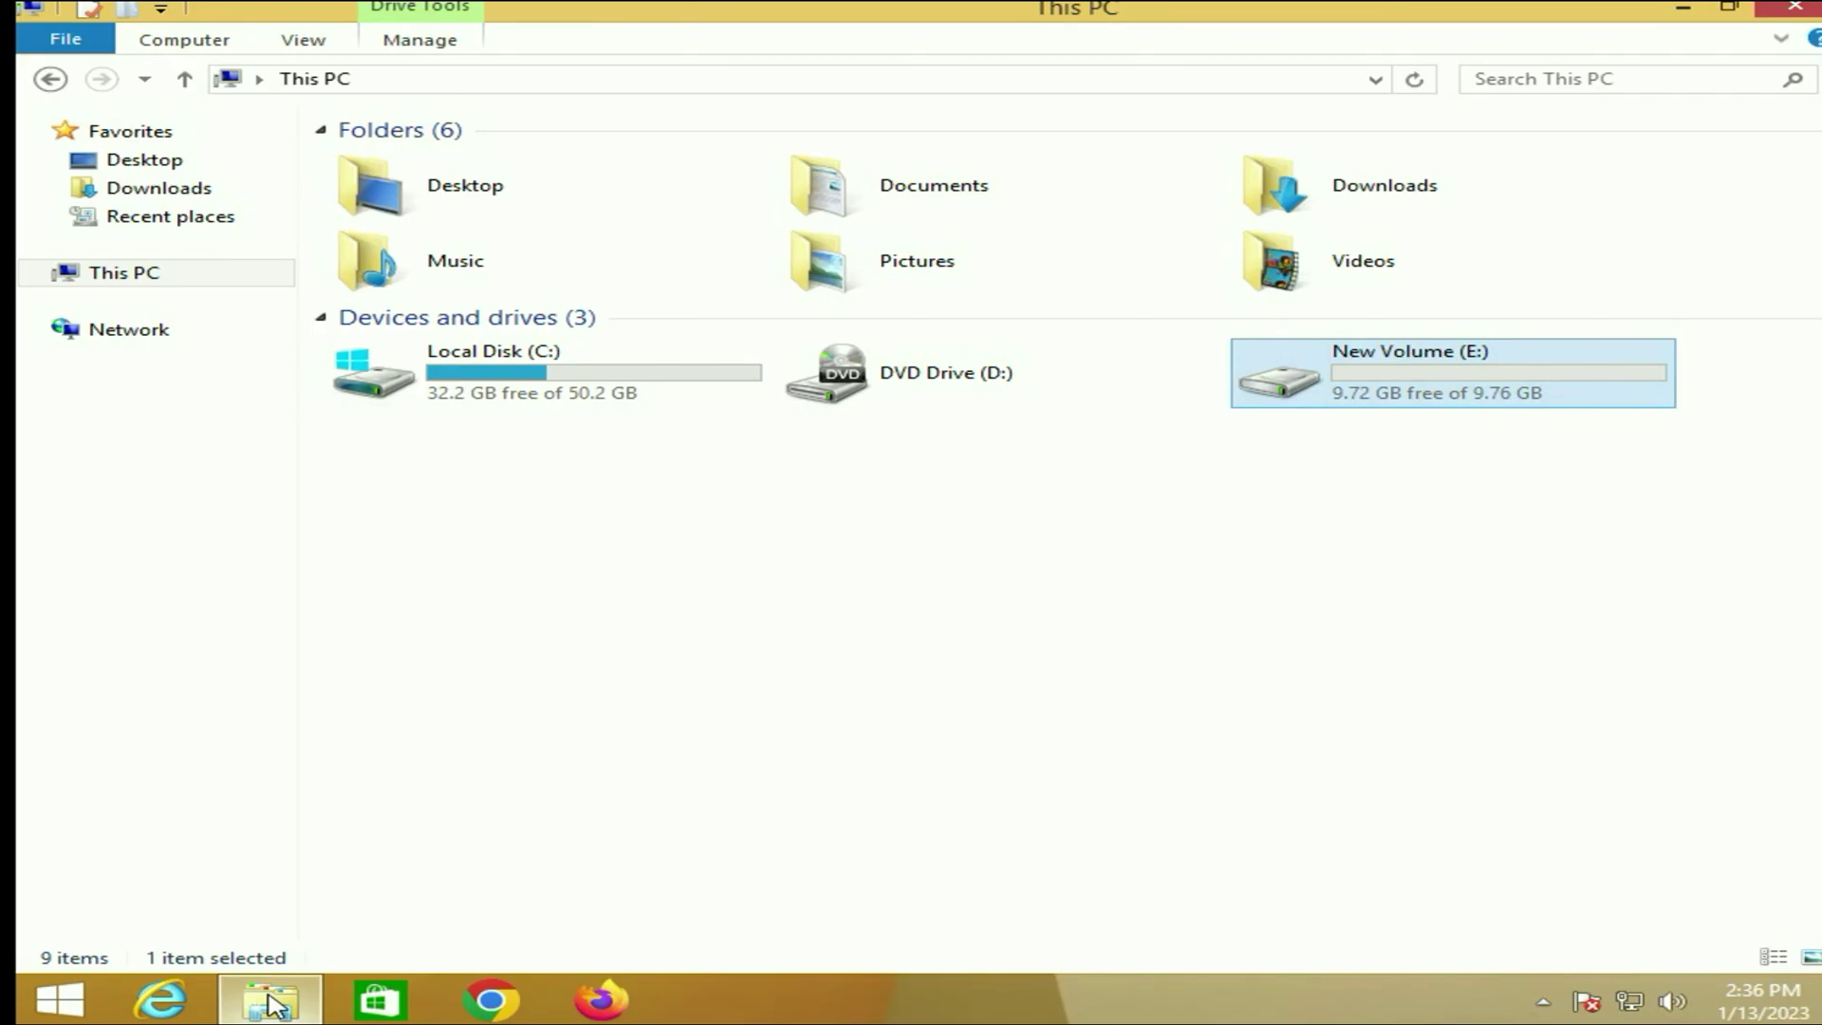
pyautogui.click(786, 651)
pyautogui.doubleClick(1329, 394)
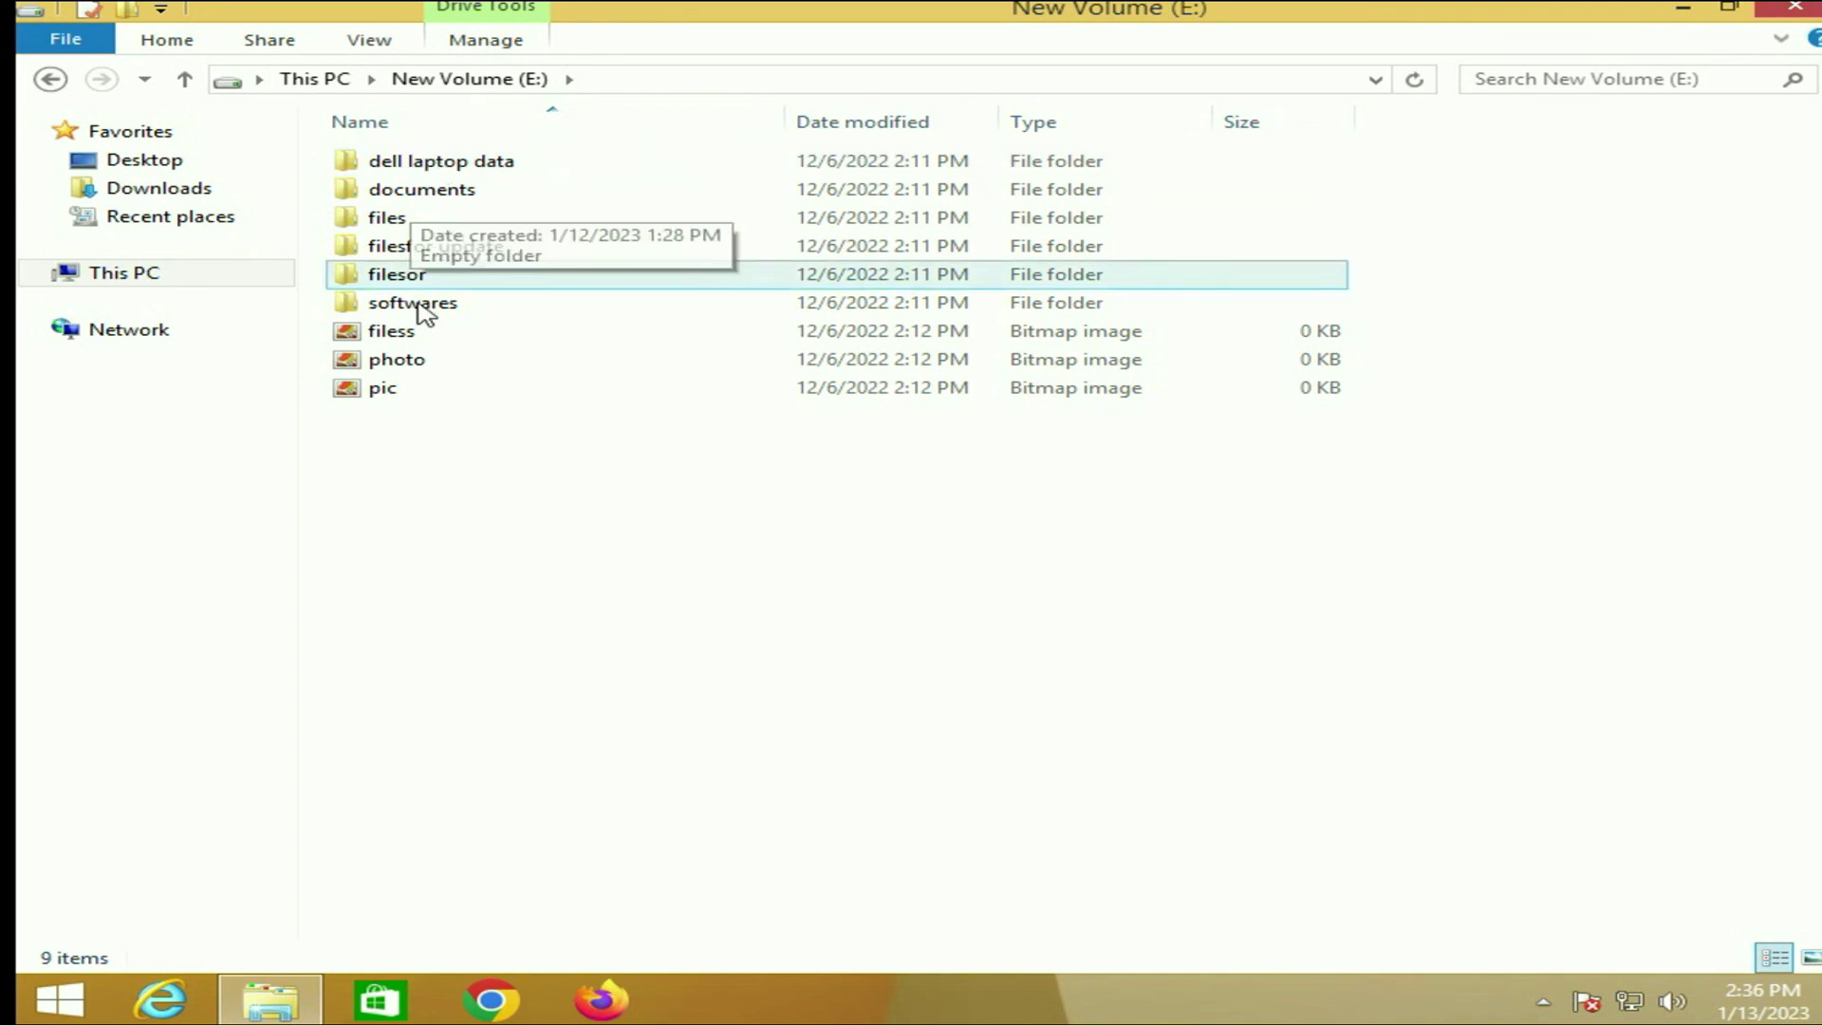
pyautogui.click(184, 81)
pyautogui.click(1682, 10)
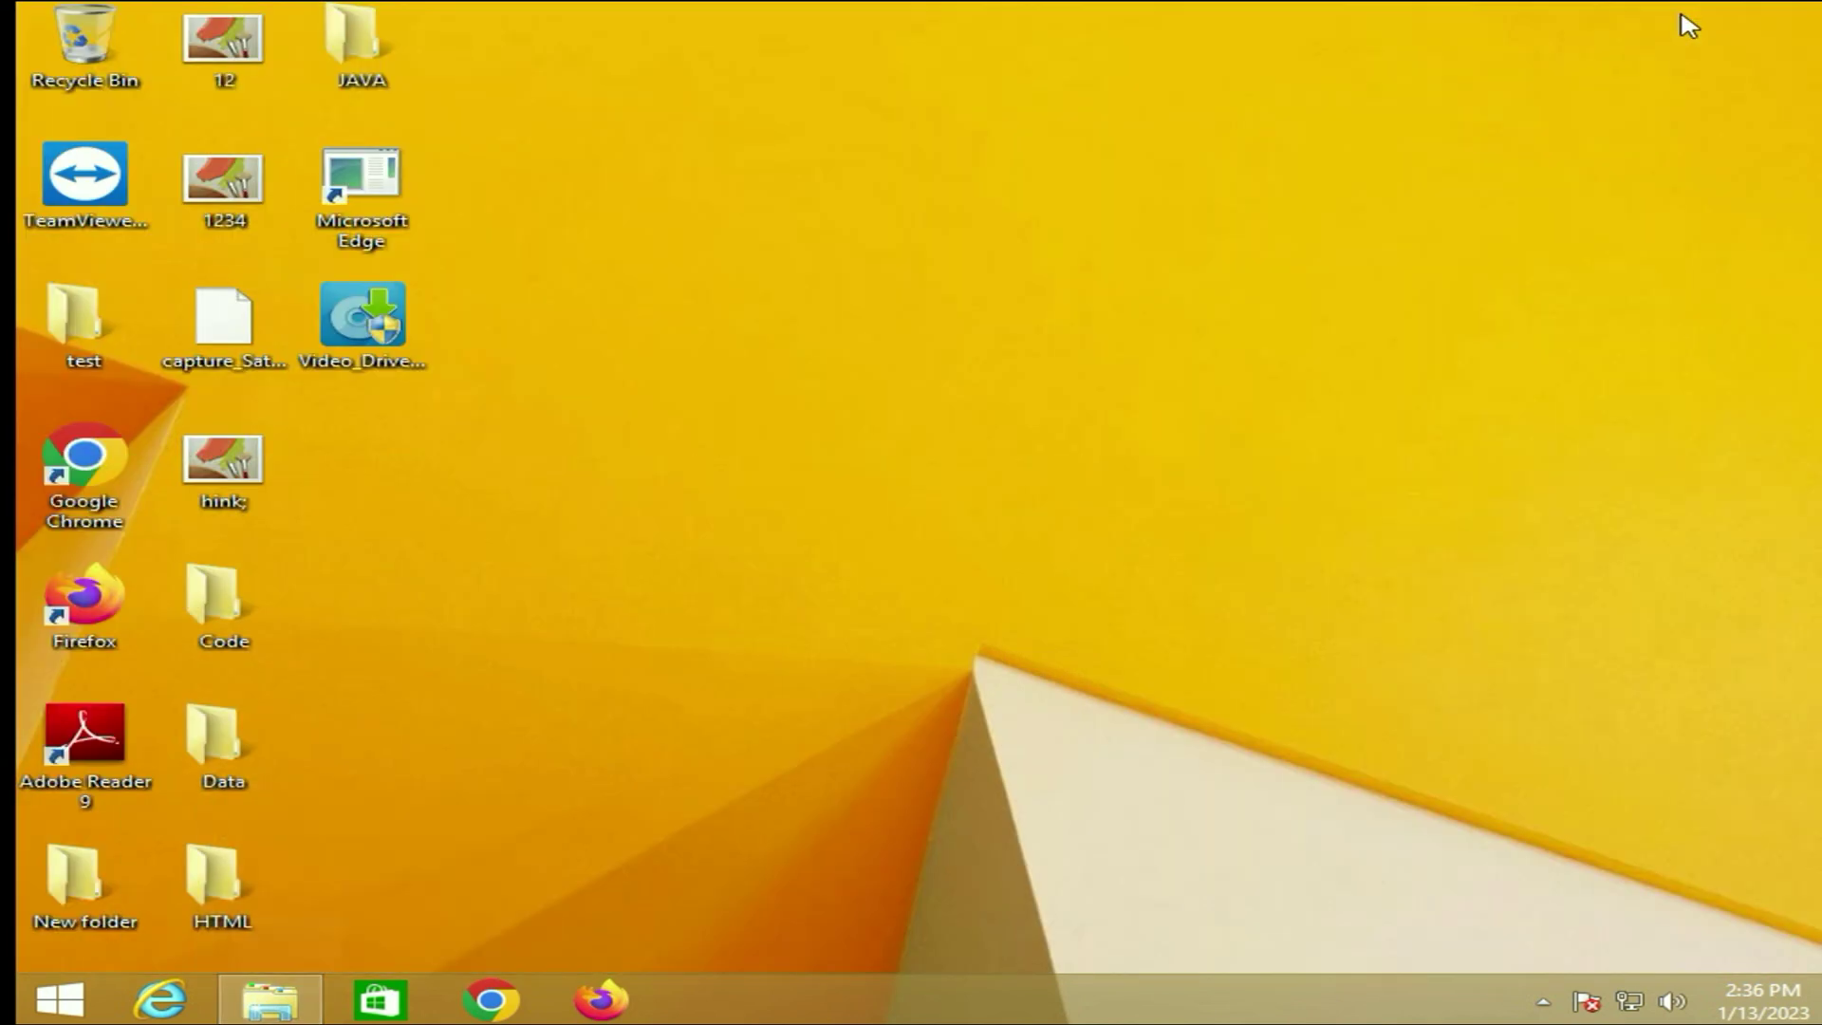
# - Confirm Programs and Features lists 8 installed programs, including Adobe Reader 9.4.0
pyautogui.click(59, 998)
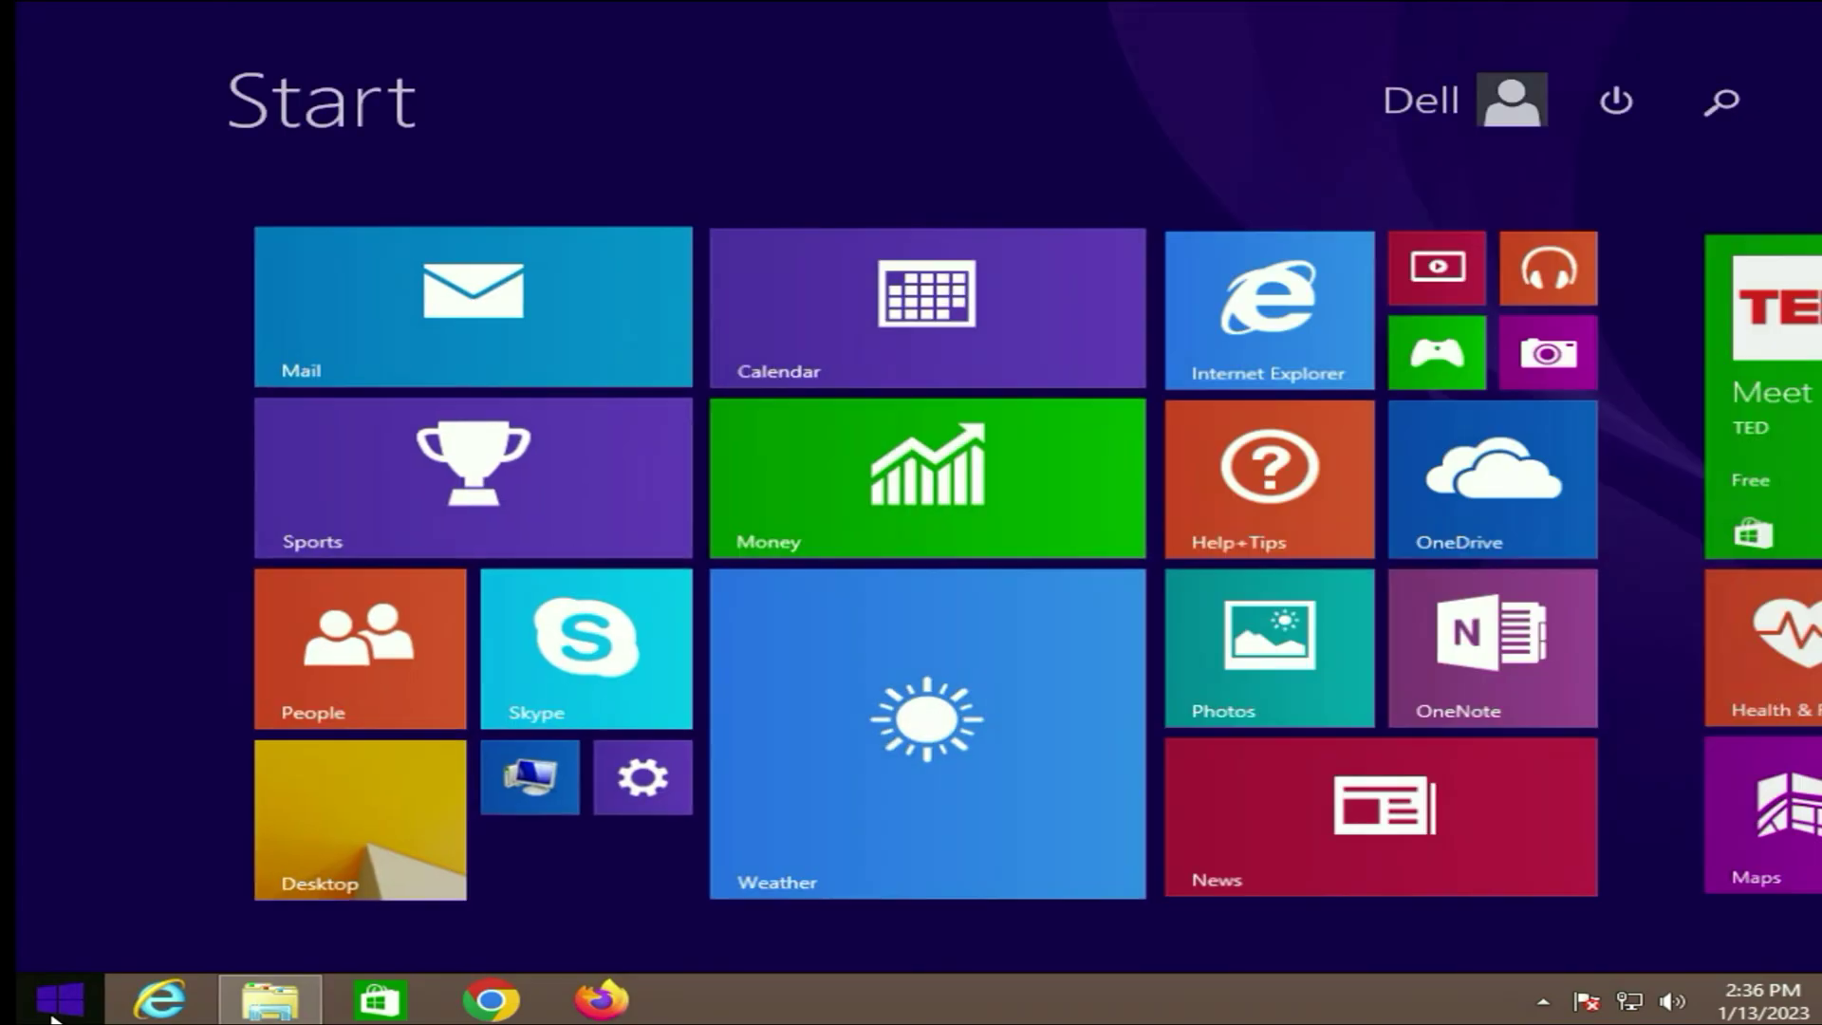
pyautogui.write('co')
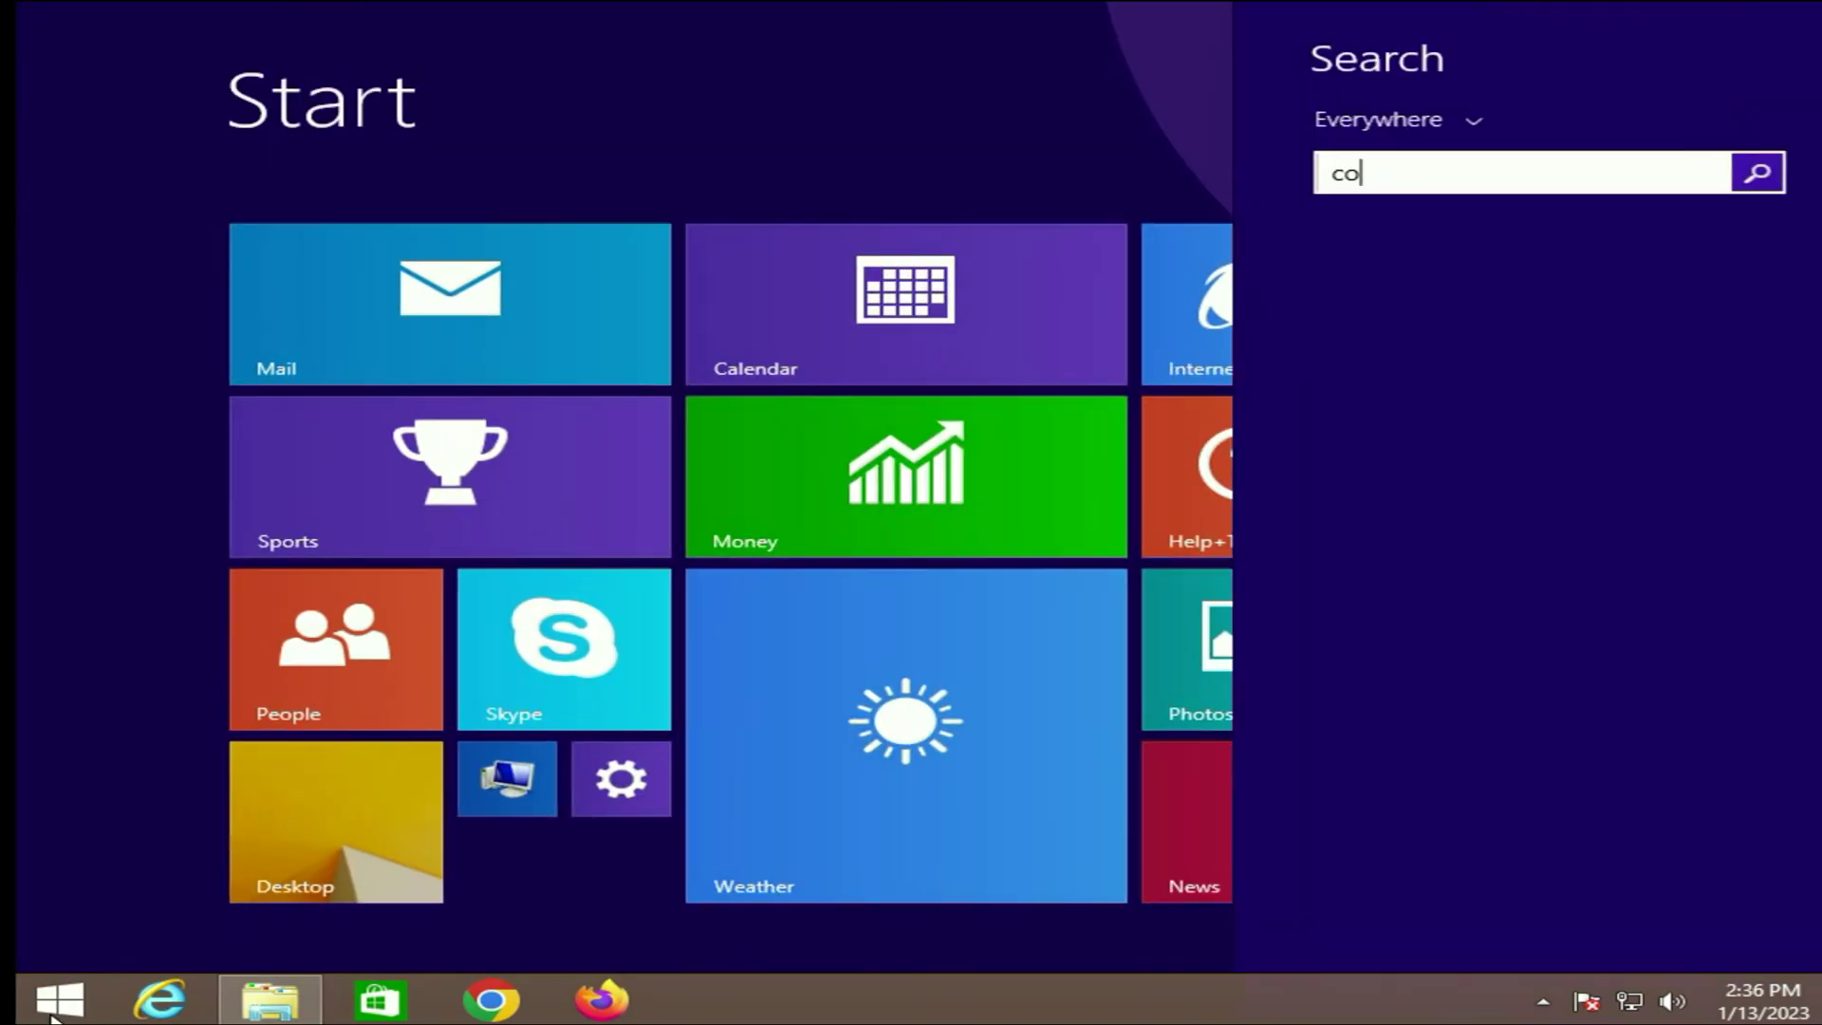
pyautogui.write('ntrol Panel')
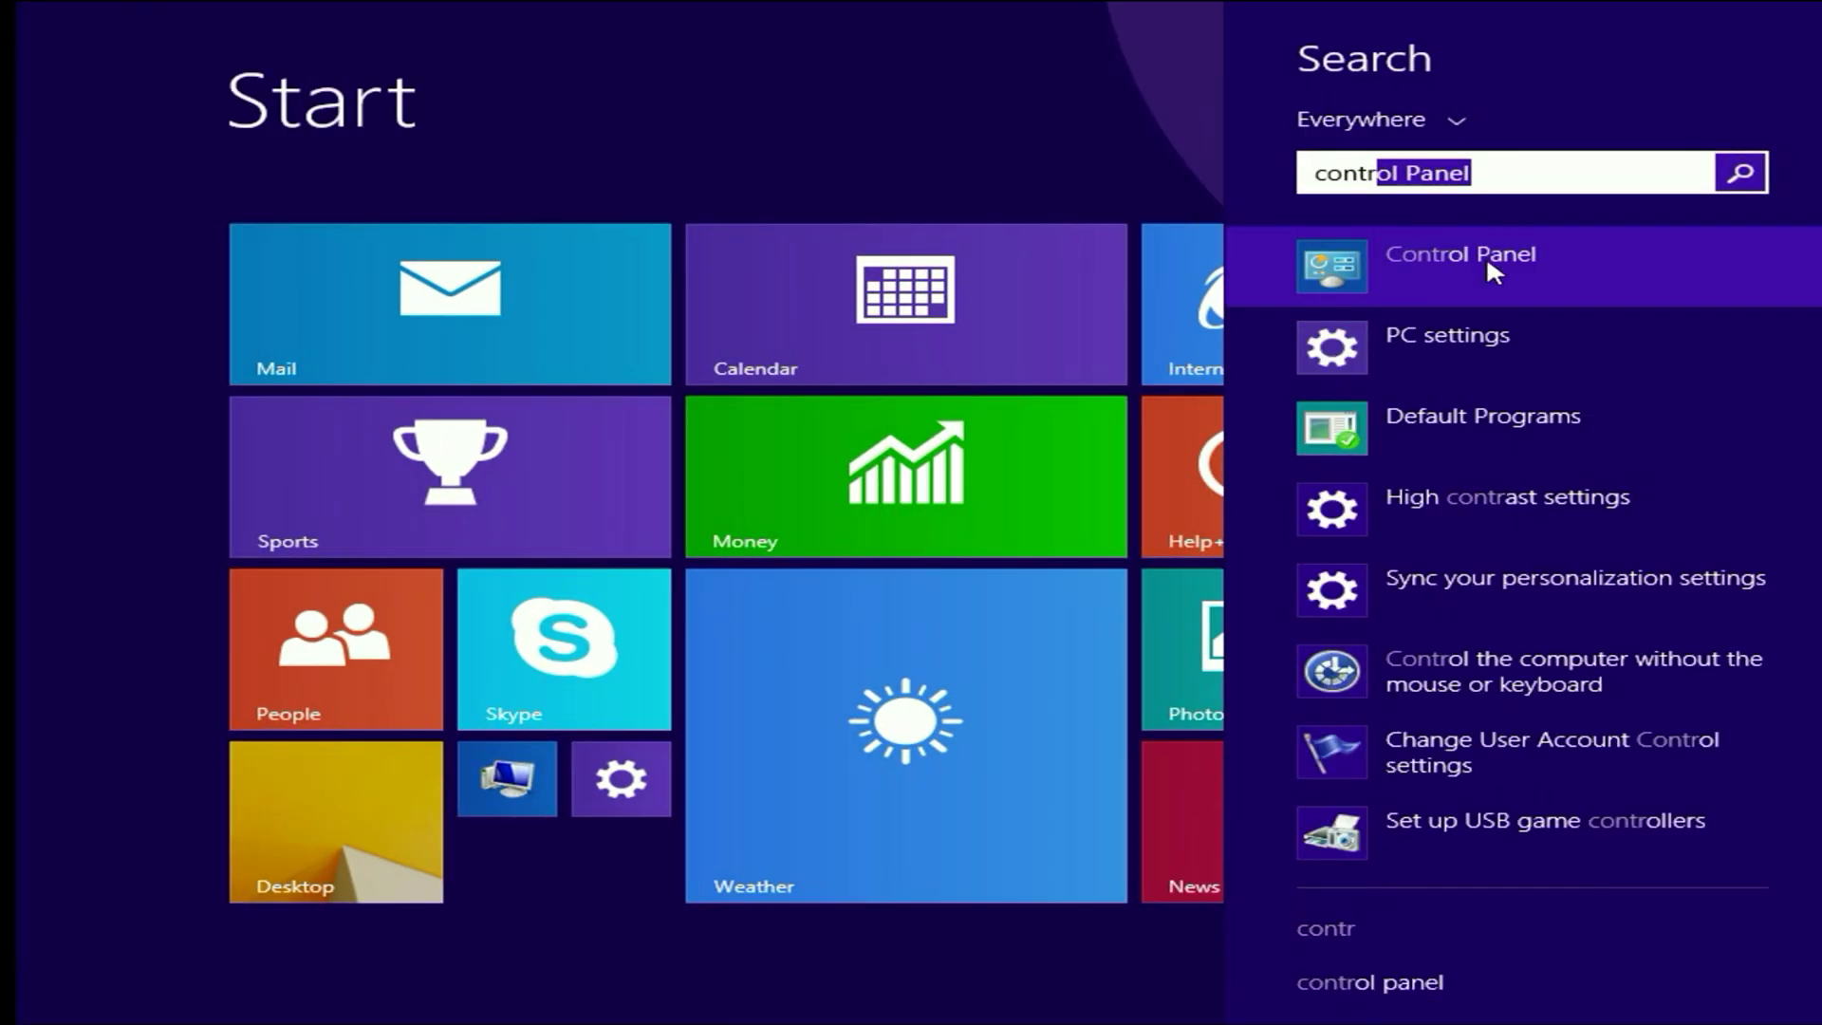
pyautogui.click(1486, 254)
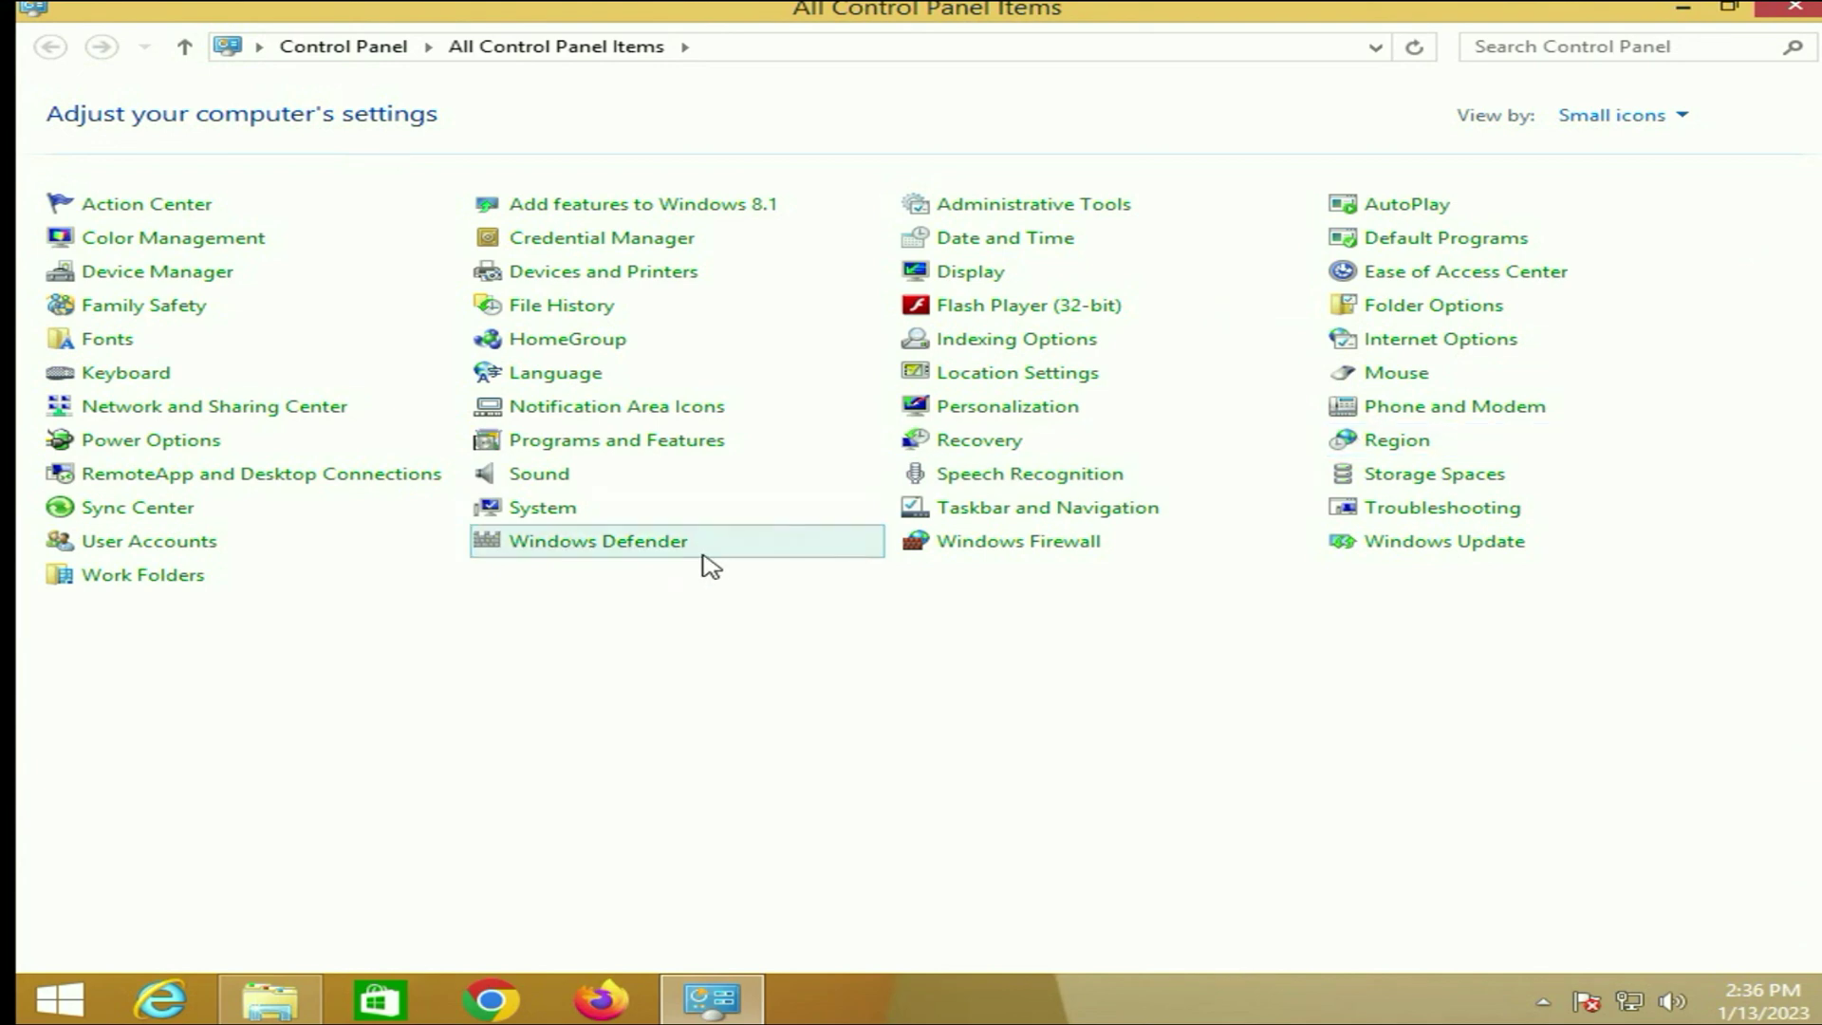
pyautogui.click(641, 448)
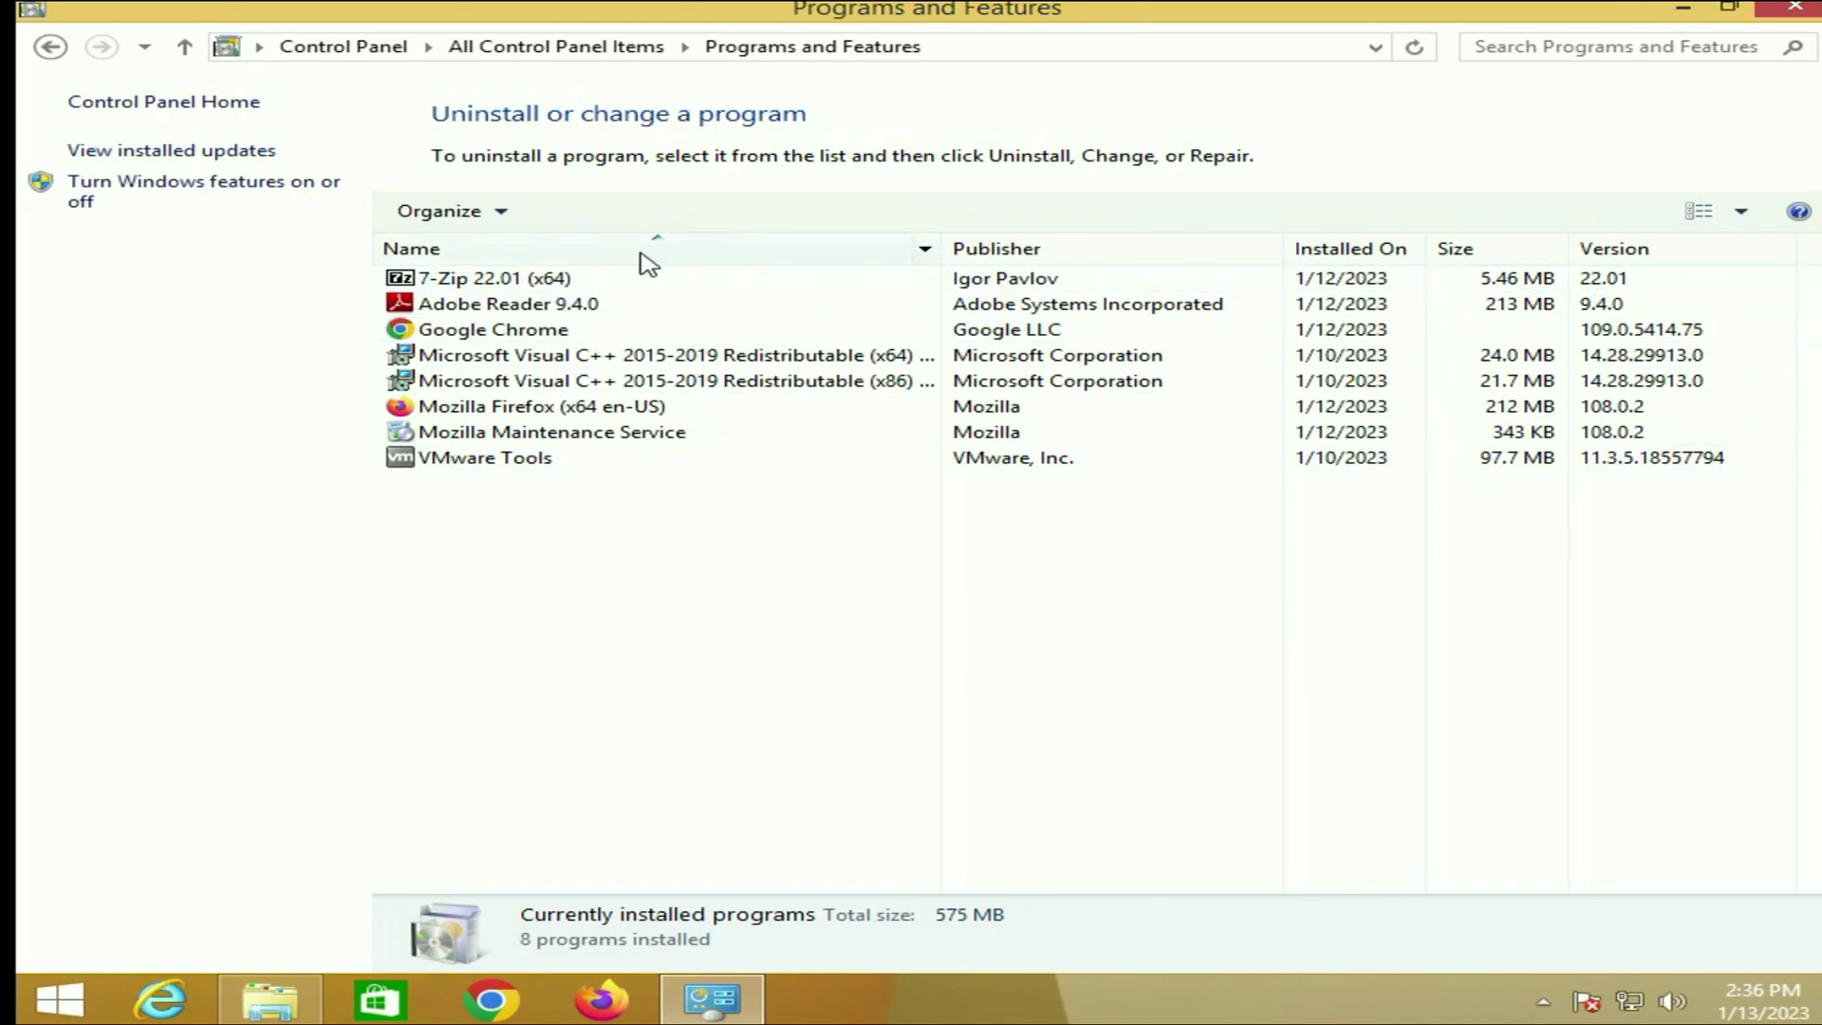
pyautogui.click(1676, 21)
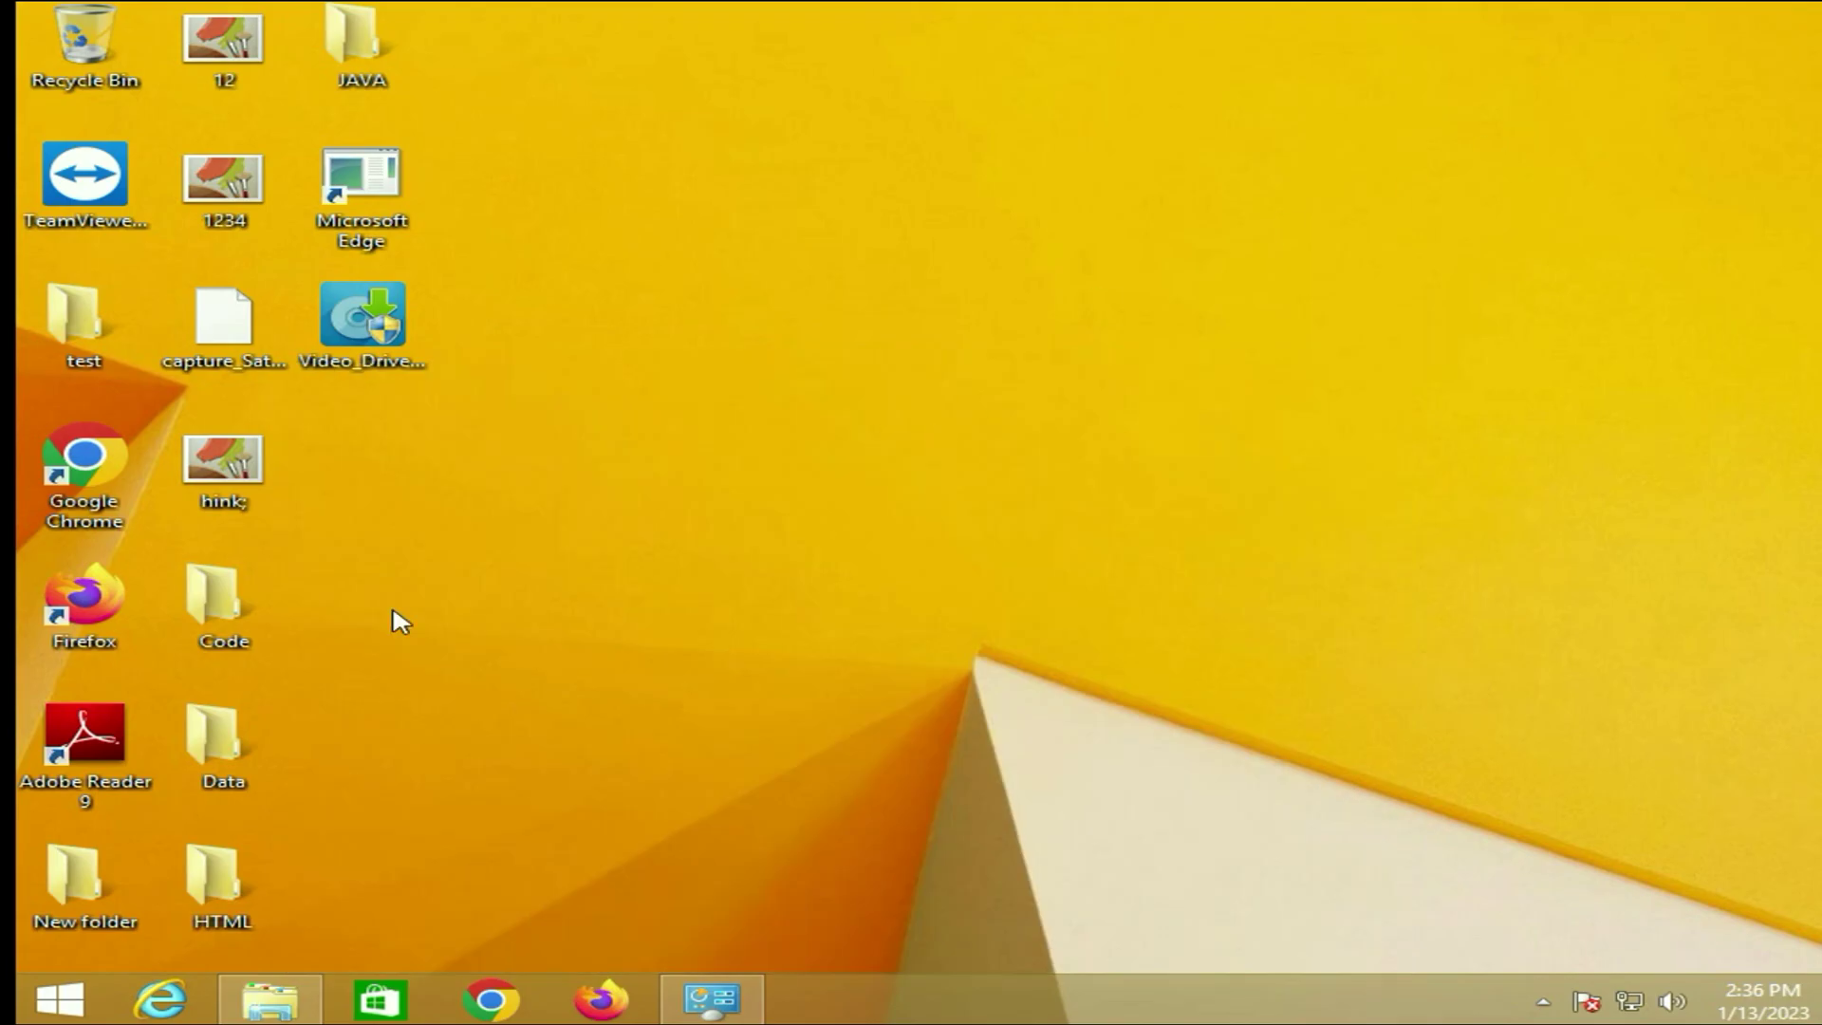
# - Check the System page shows Windows 8.1 activated, with i5 CPU, 4 GB RAM, 64-bit
pyautogui.click(230, 1001)
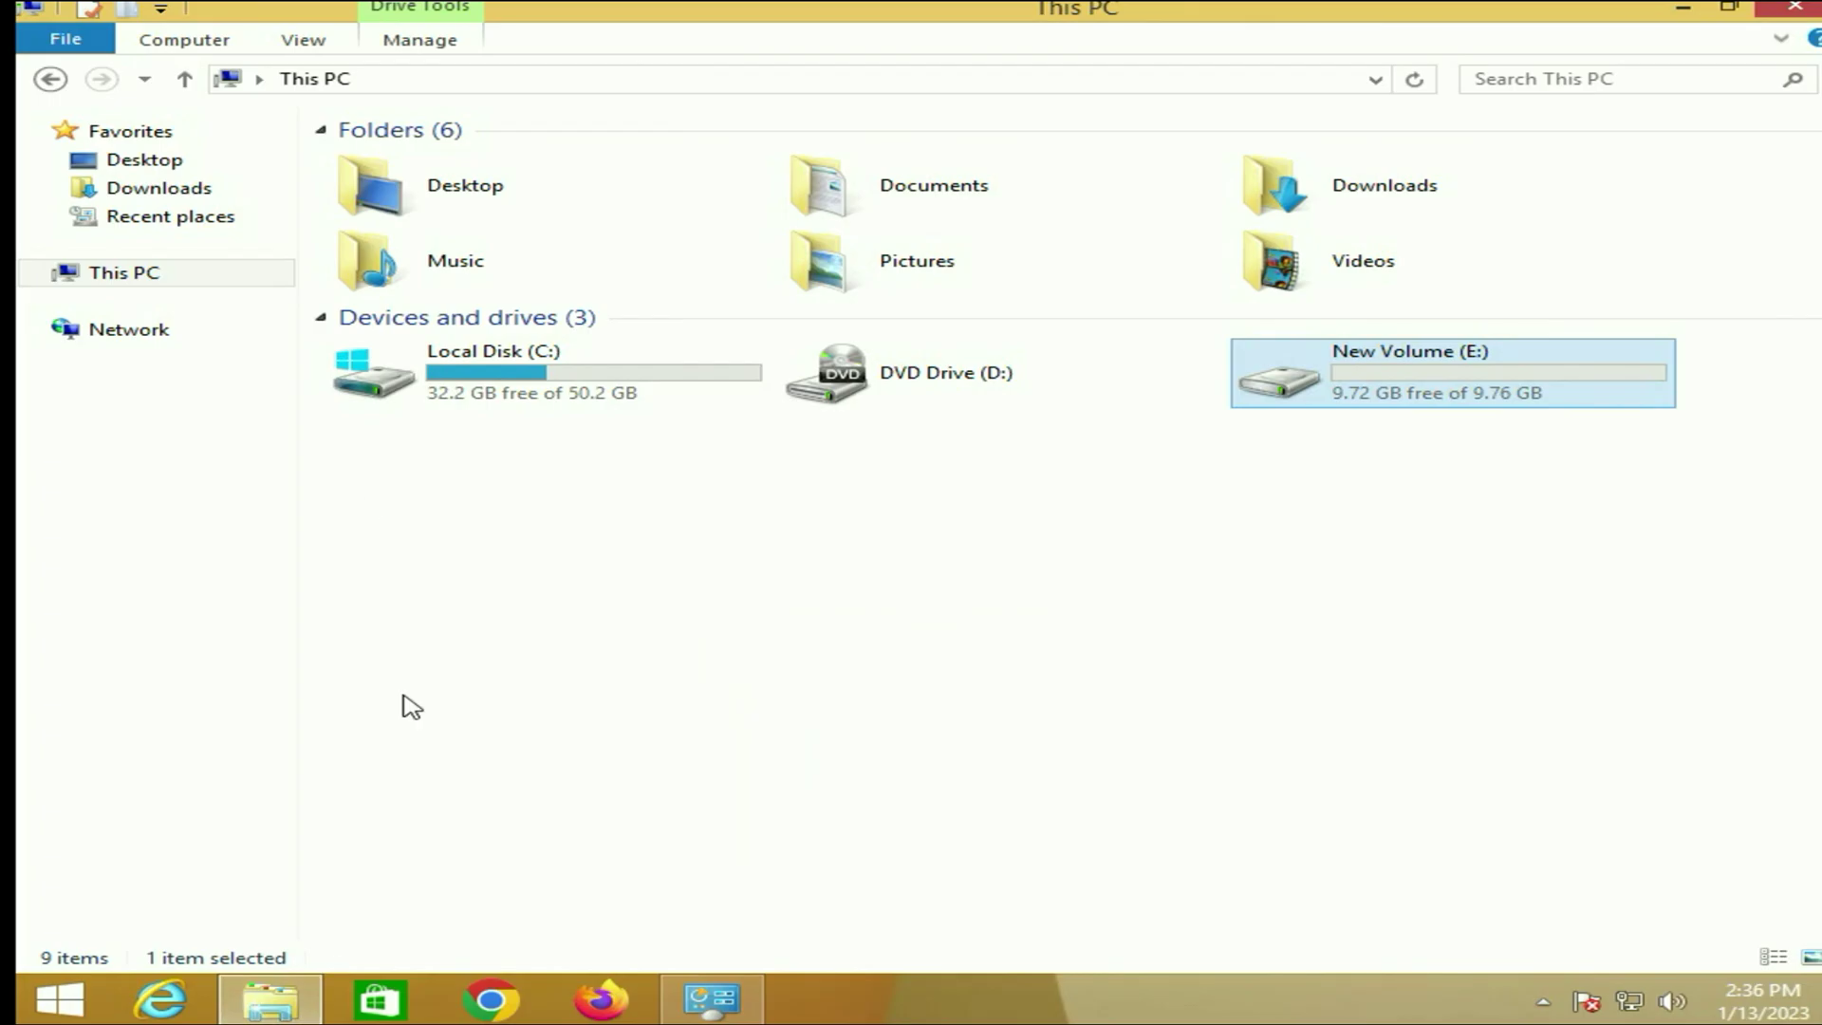
pyautogui.rightClick(716, 600)
pyautogui.click(831, 854)
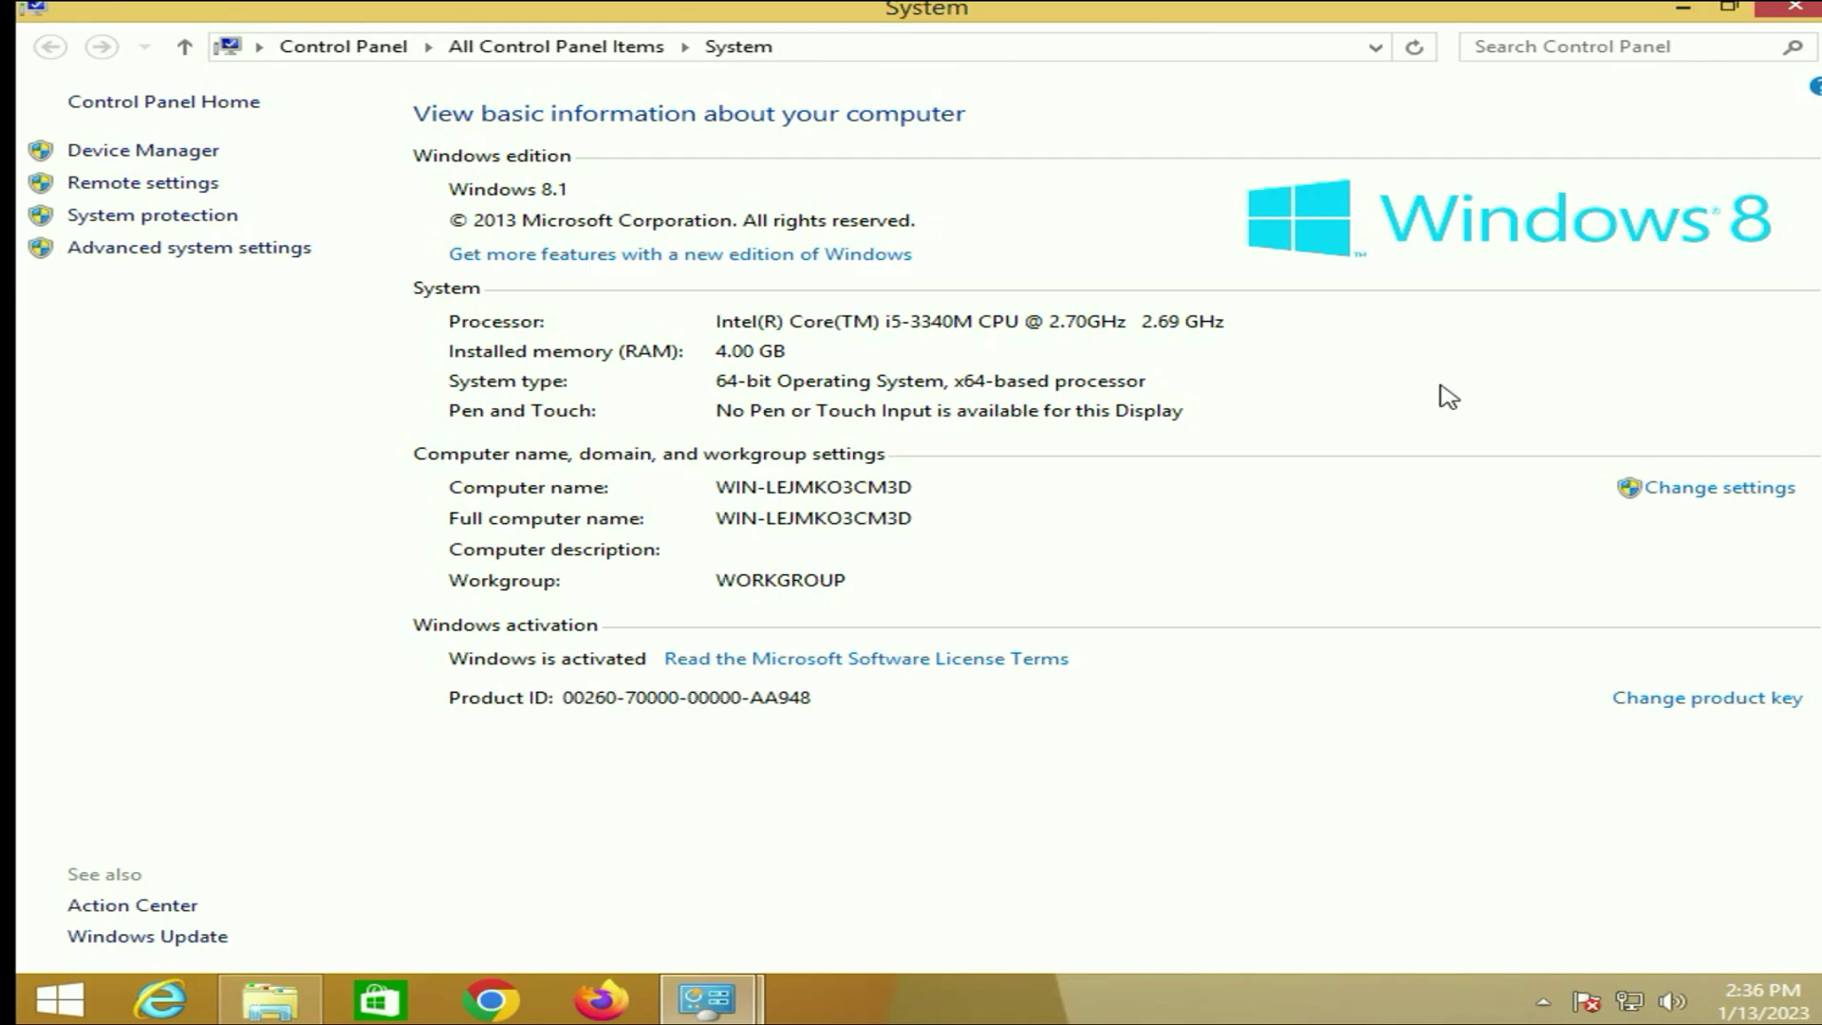
pyautogui.click(1682, 8)
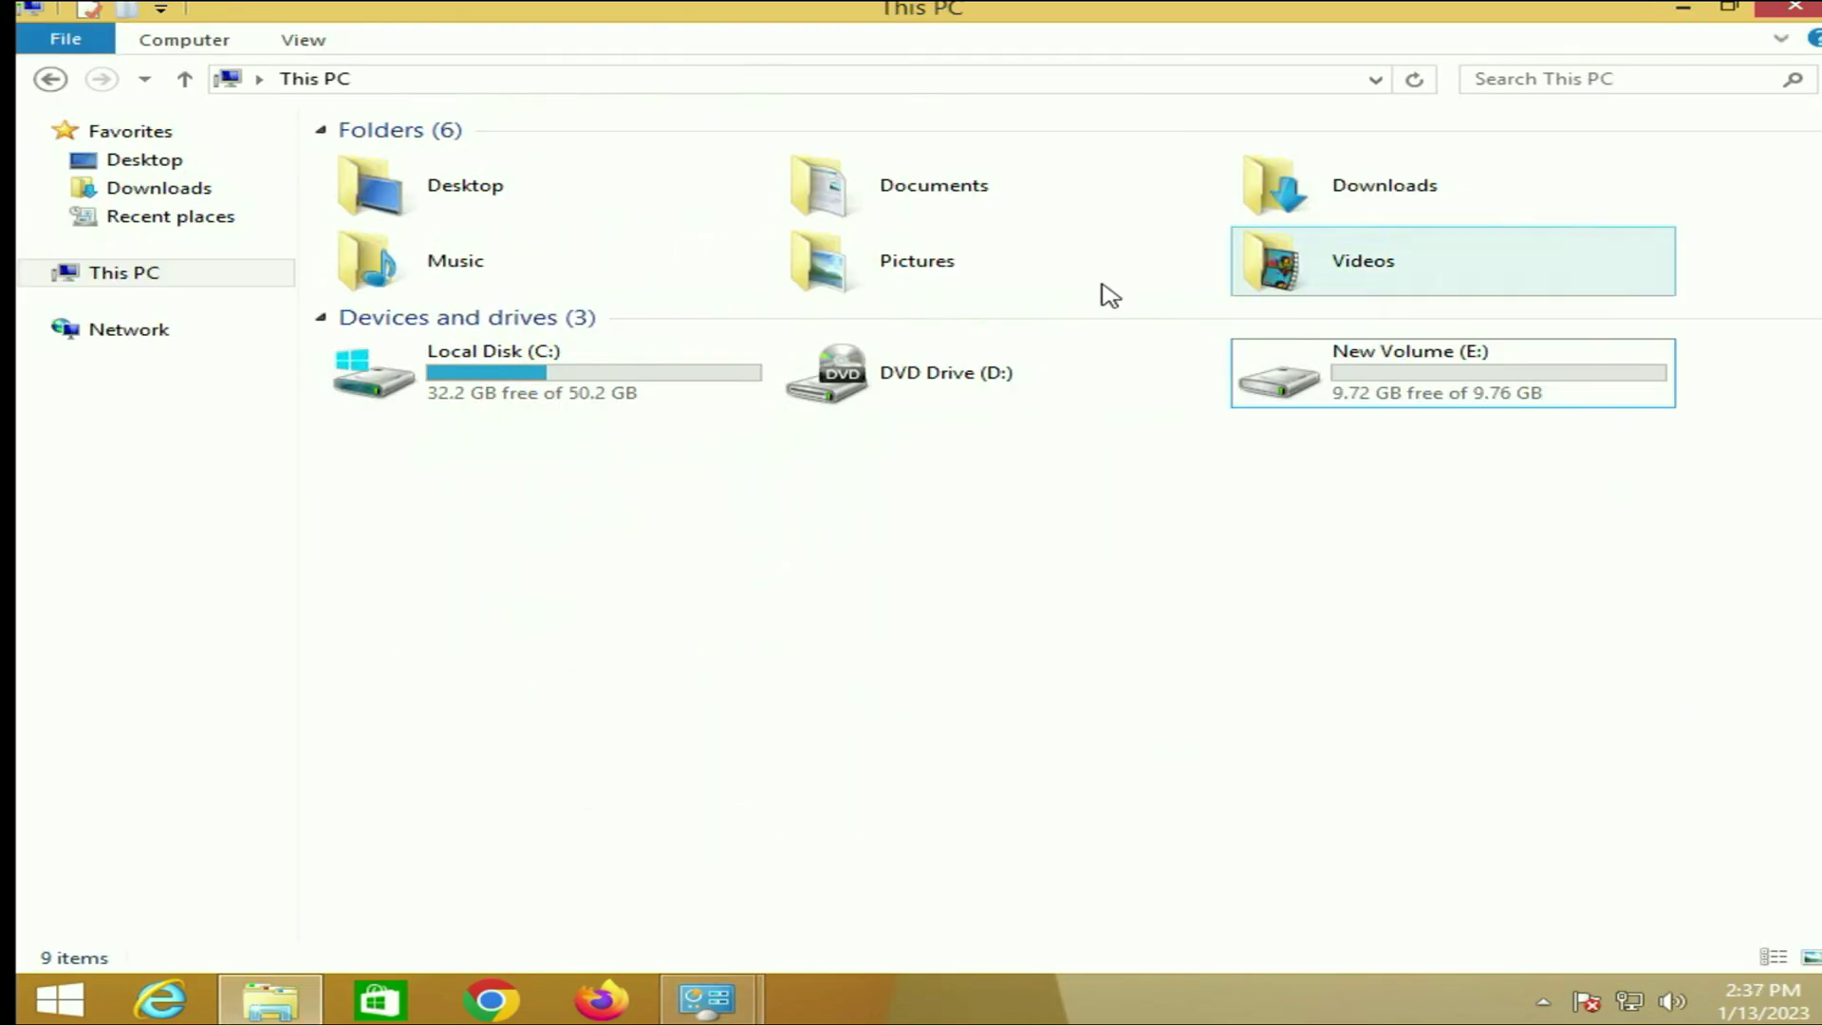
pyautogui.click(1685, 17)
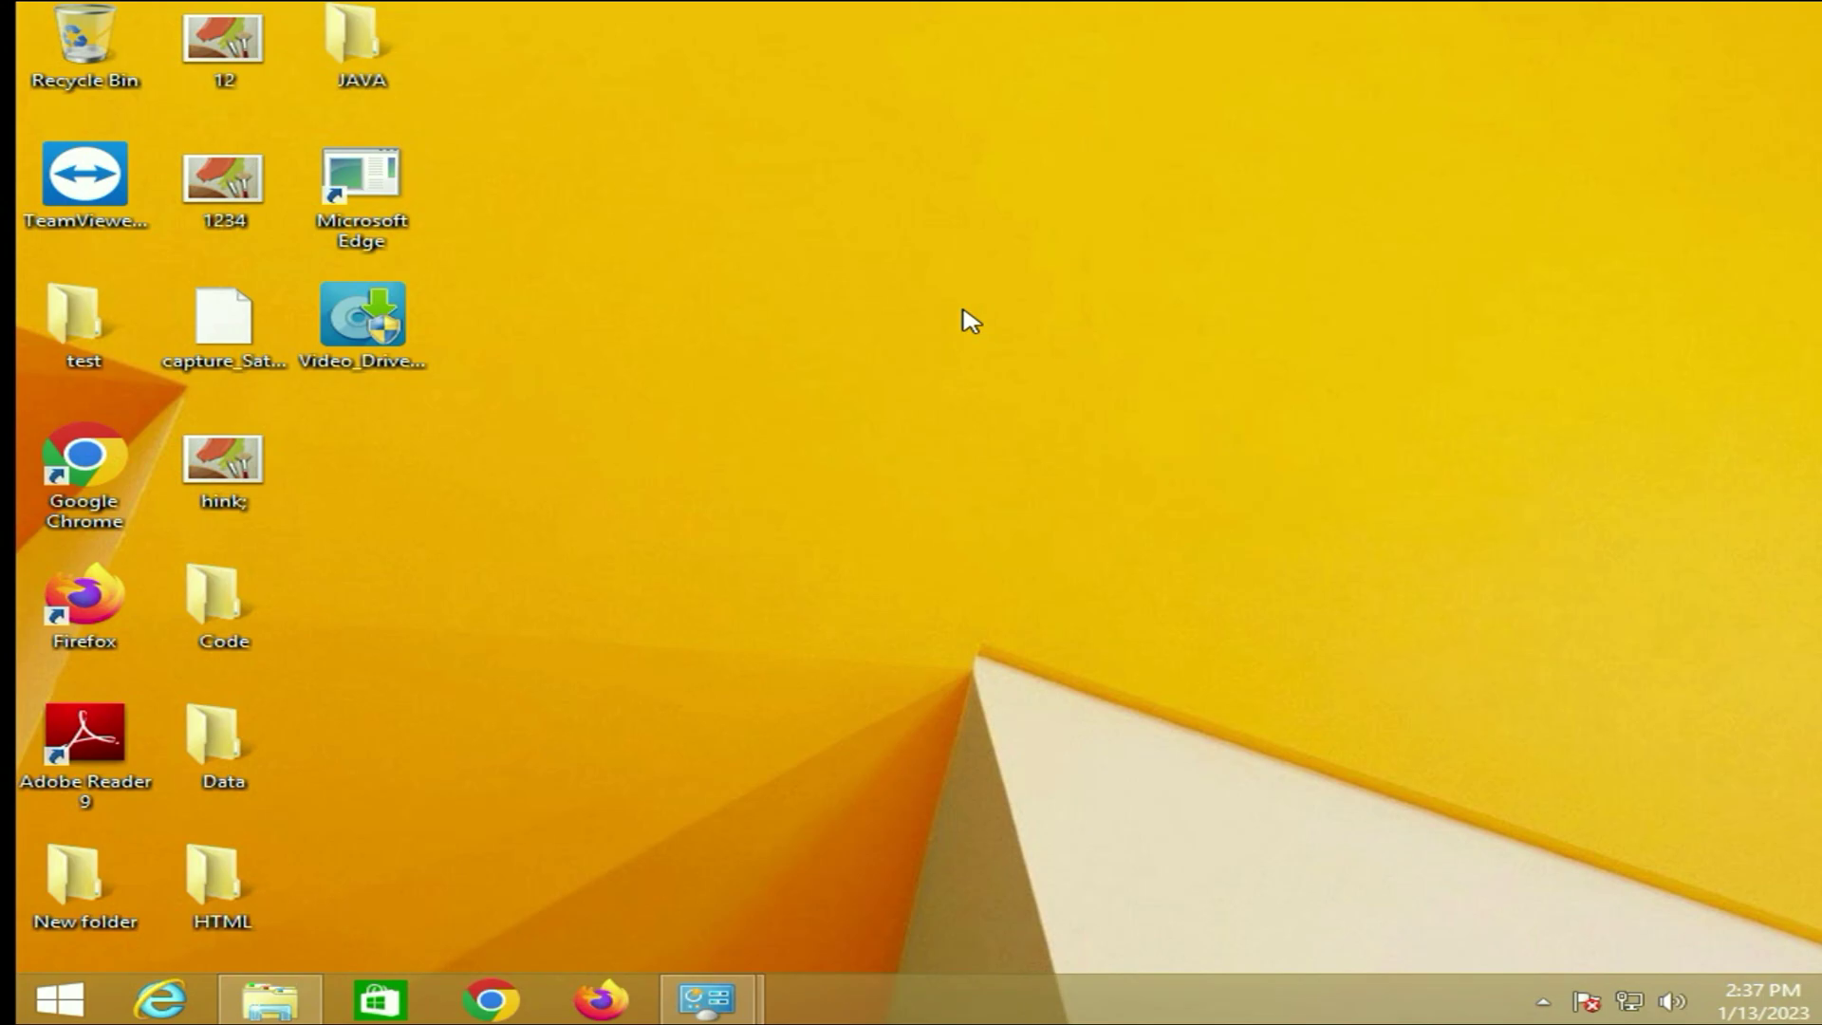